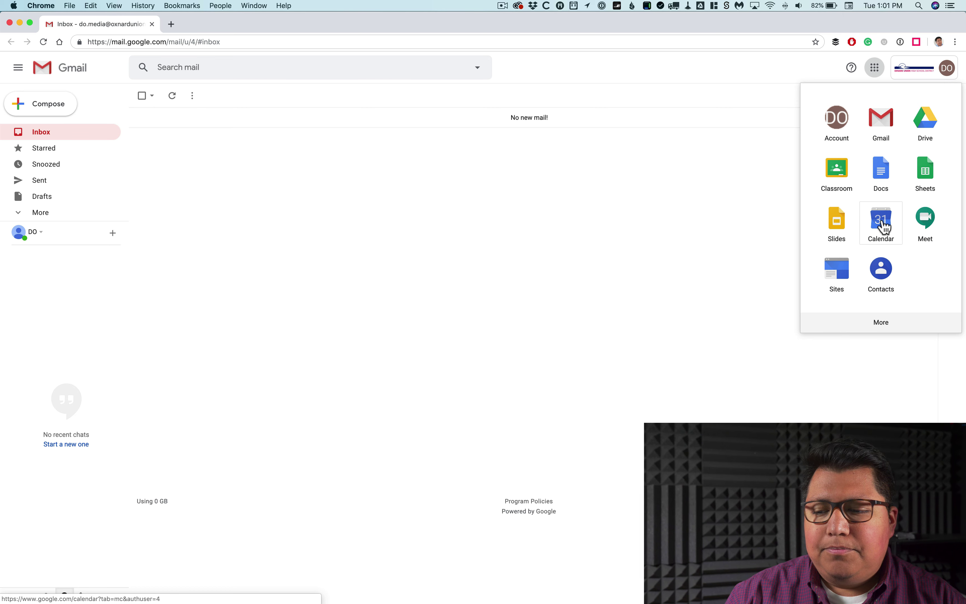
Step: Switch from the Gmail inbox to Google Calendar
click(883, 225)
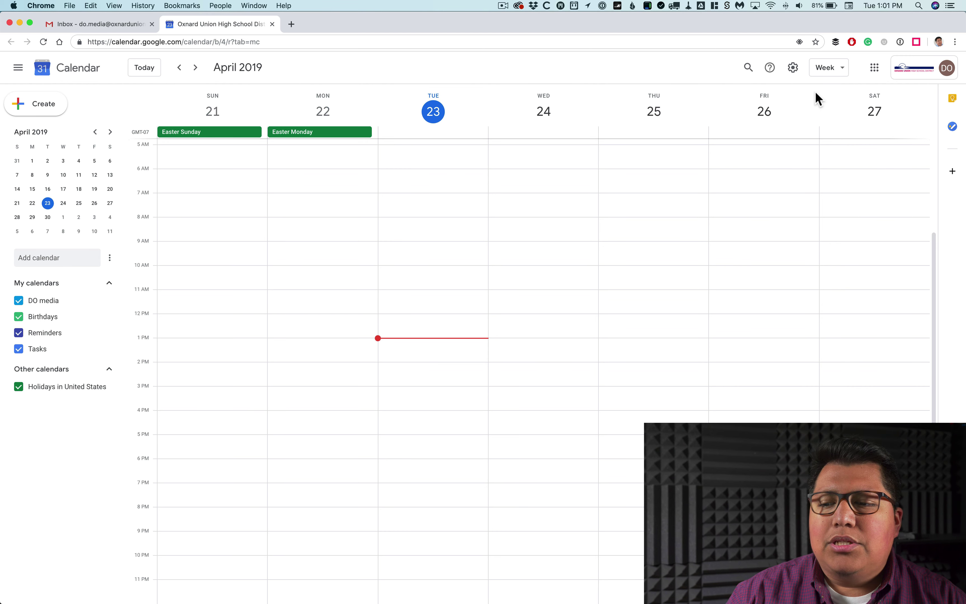
Step: Preview the calendar in the Day, Week, Month and Year views
click(843, 68)
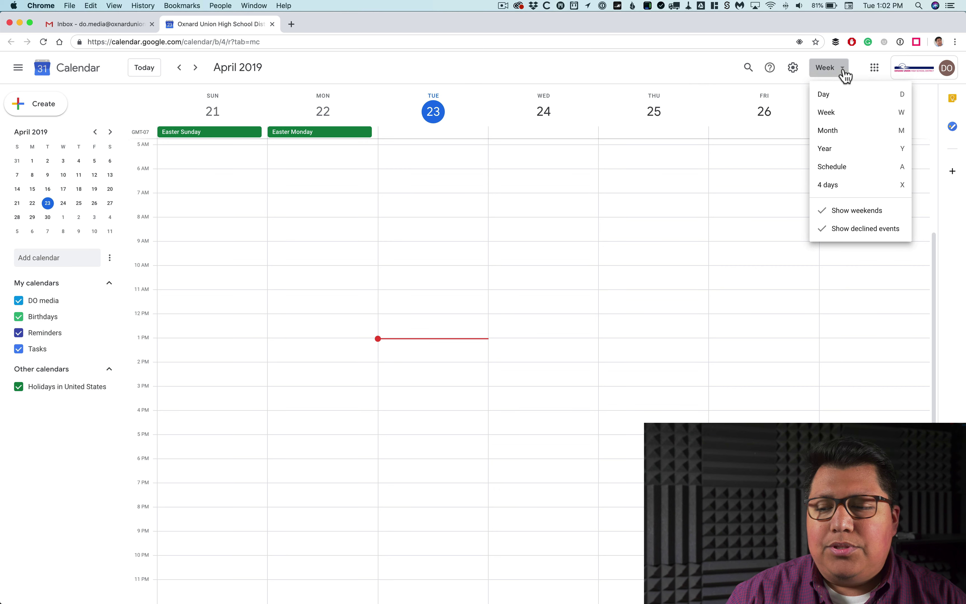
click(844, 96)
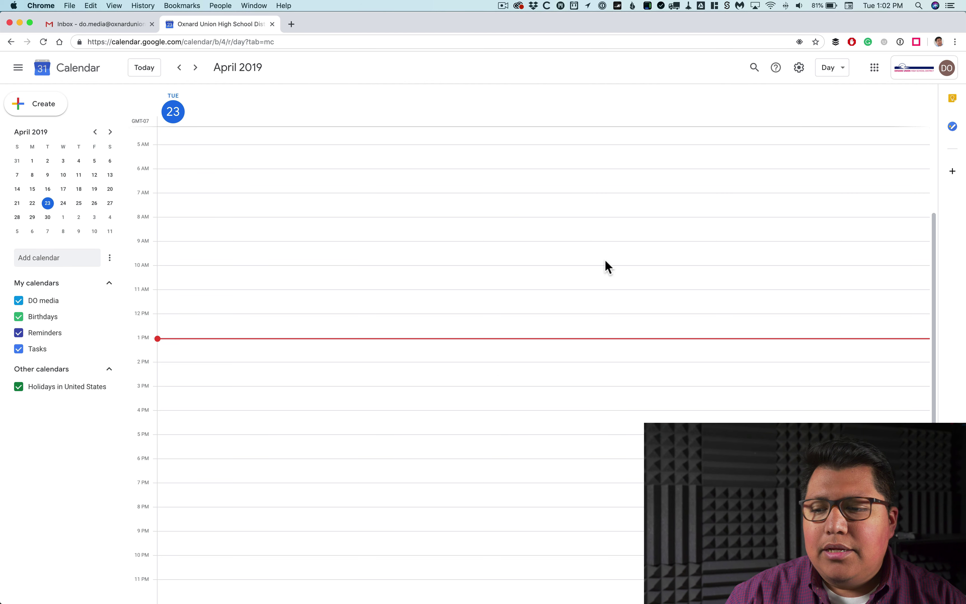
click(842, 74)
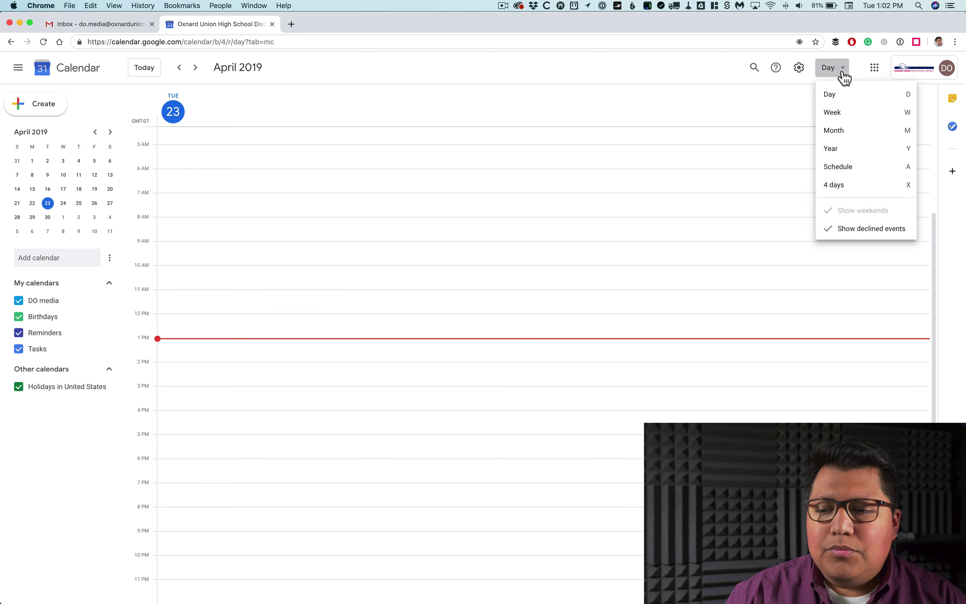
click(843, 111)
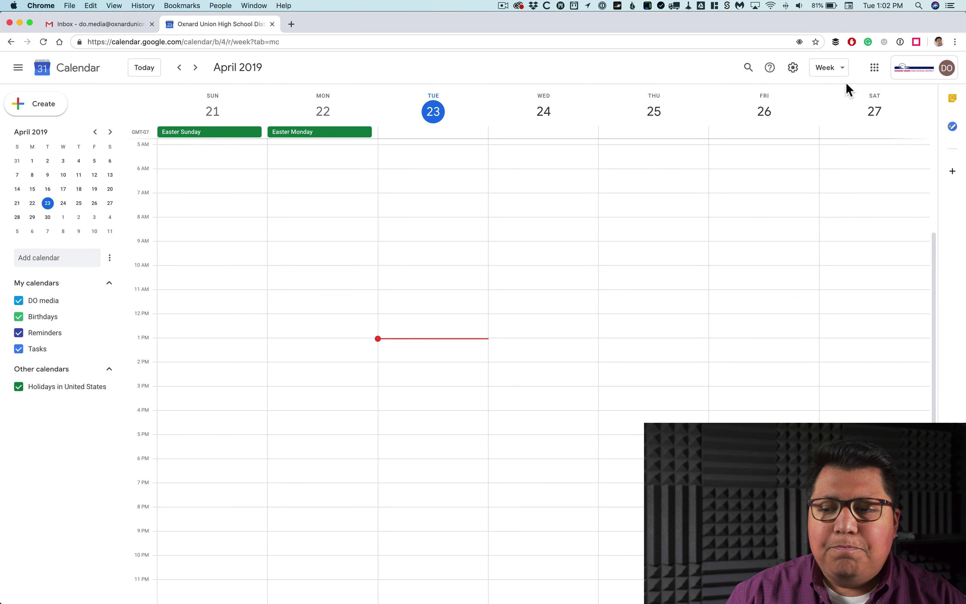
click(842, 72)
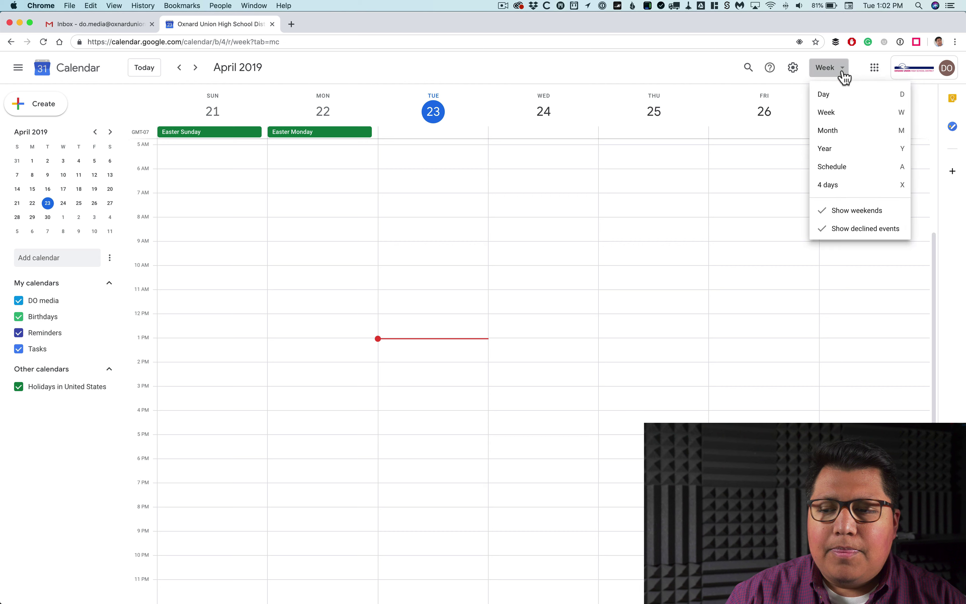
click(842, 135)
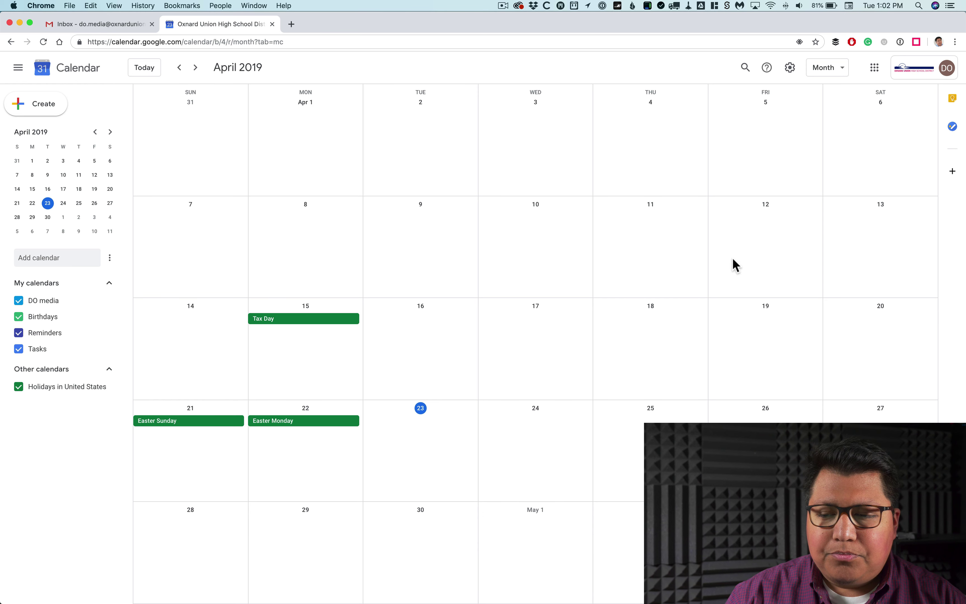
click(842, 71)
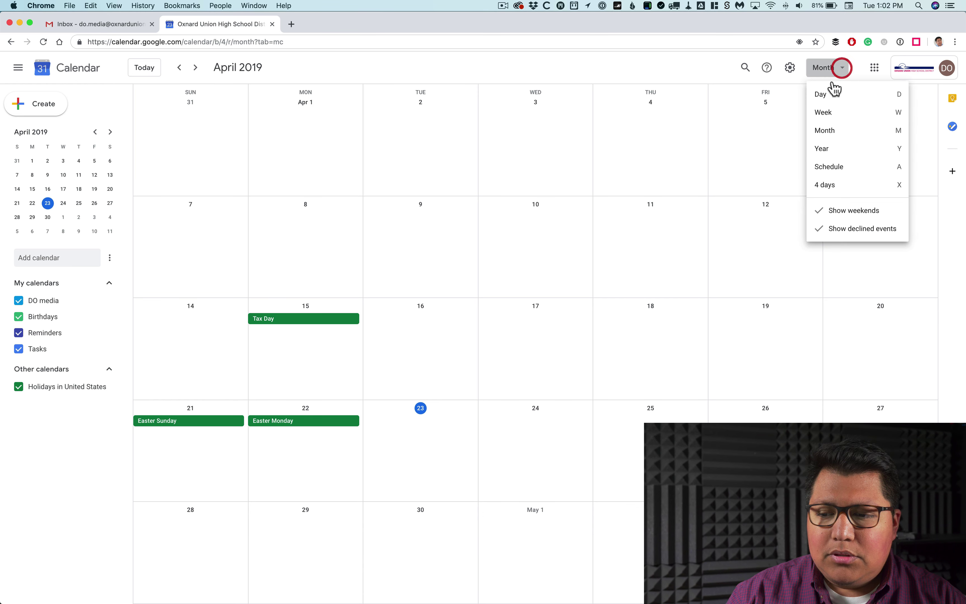
click(837, 156)
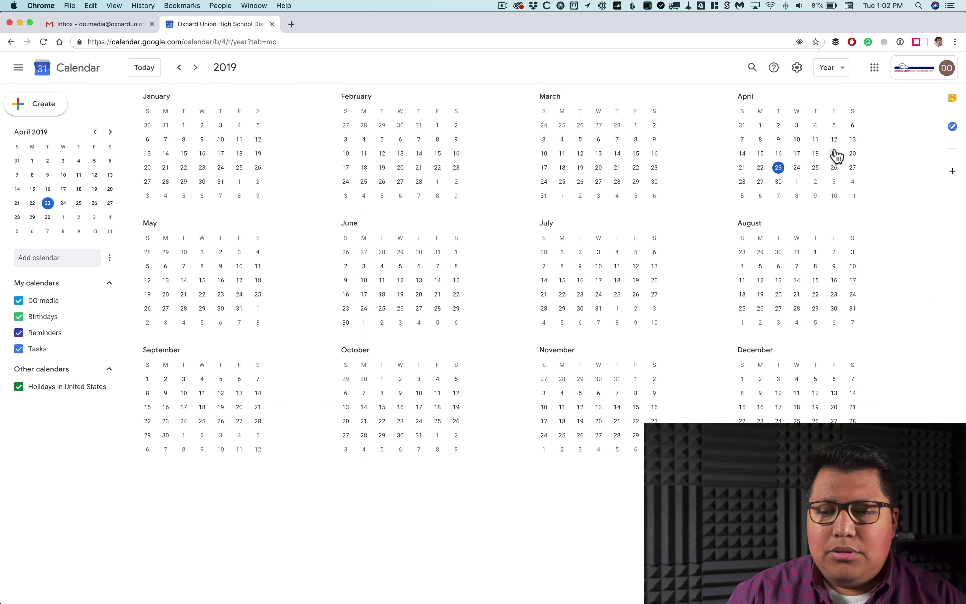
Step: Preview the calendar in the Schedule and 4 days views
click(843, 69)
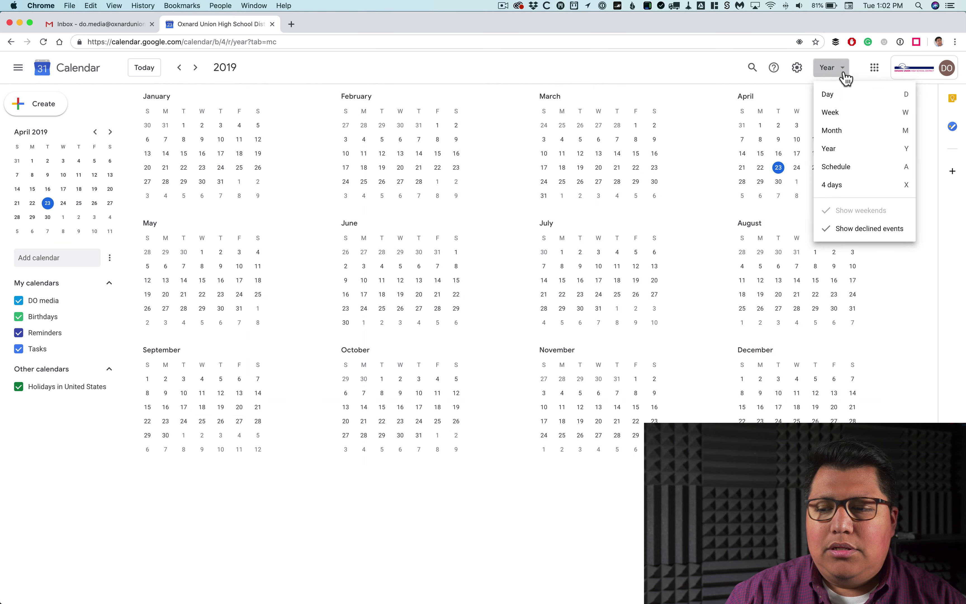
click(854, 168)
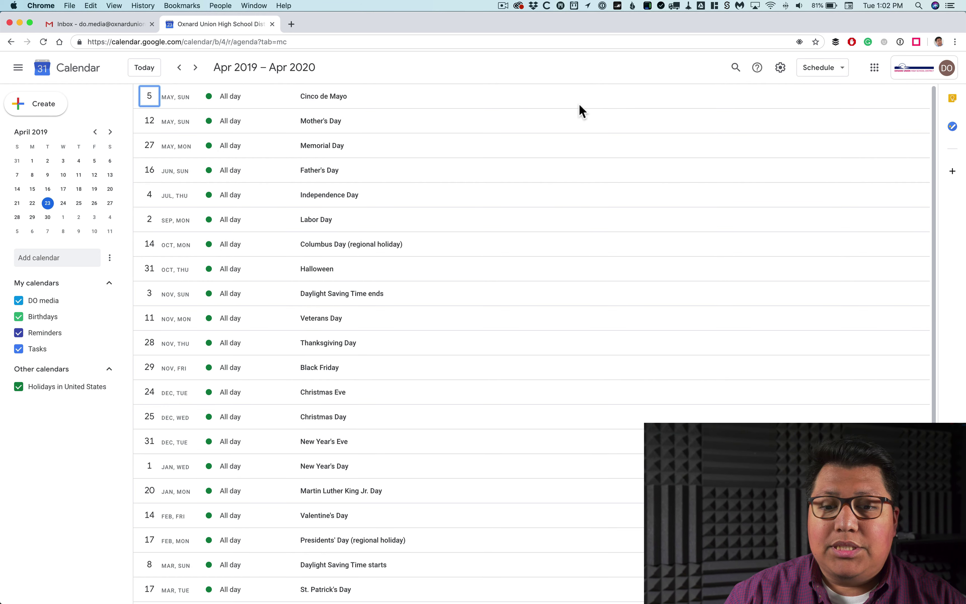
click(842, 77)
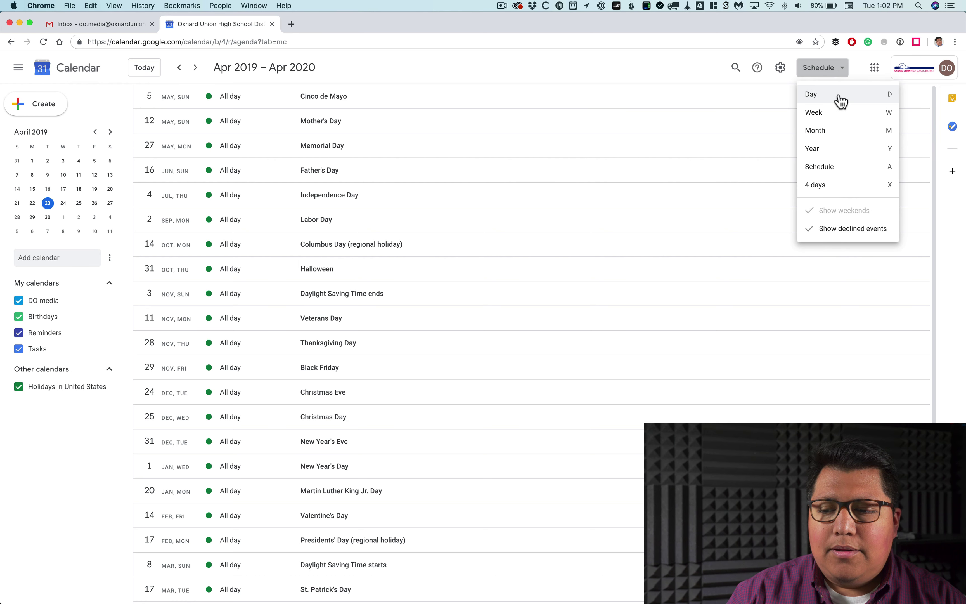
click(839, 184)
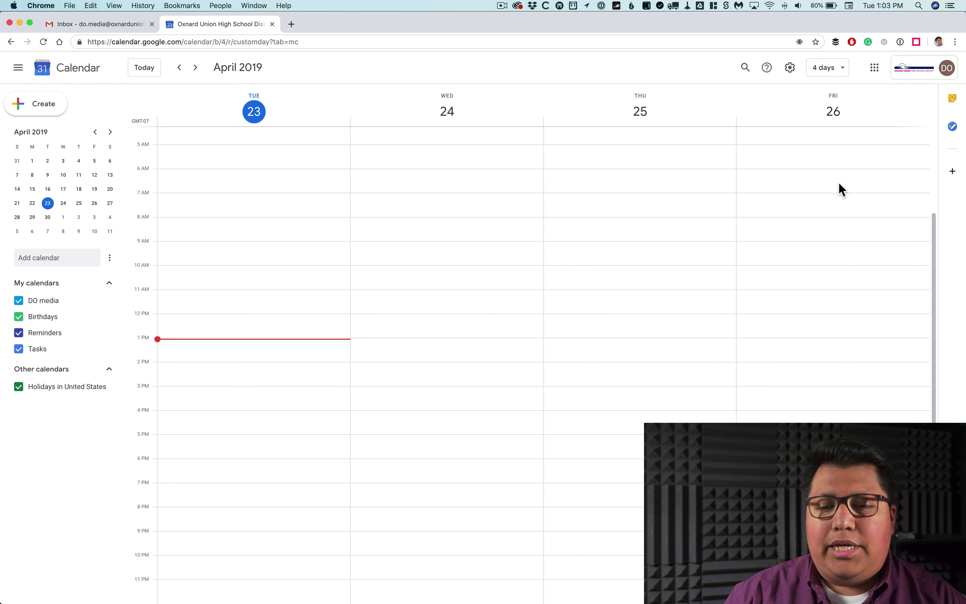
Step: Return the calendar to the Week view and hide the weekends
click(841, 68)
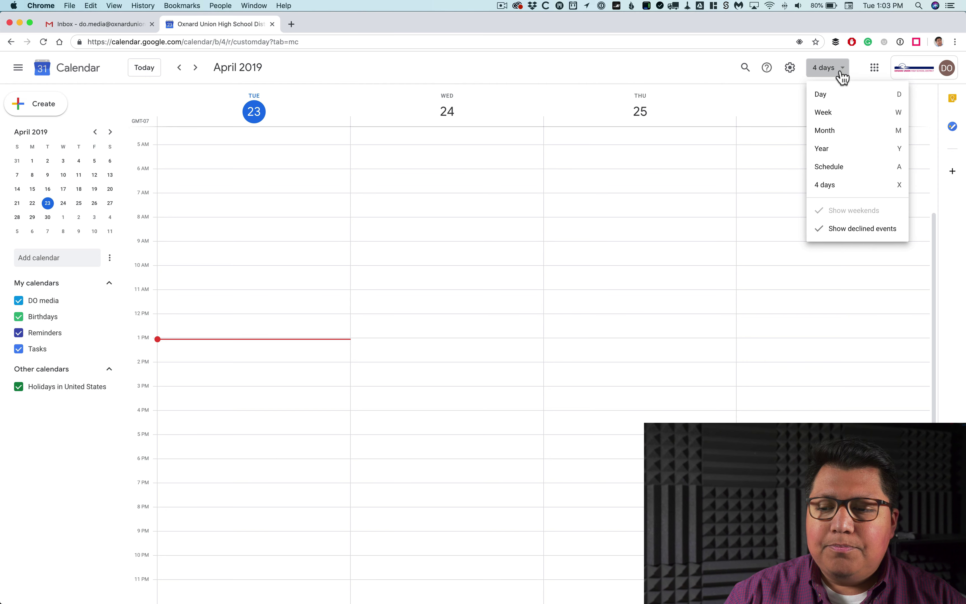
click(839, 120)
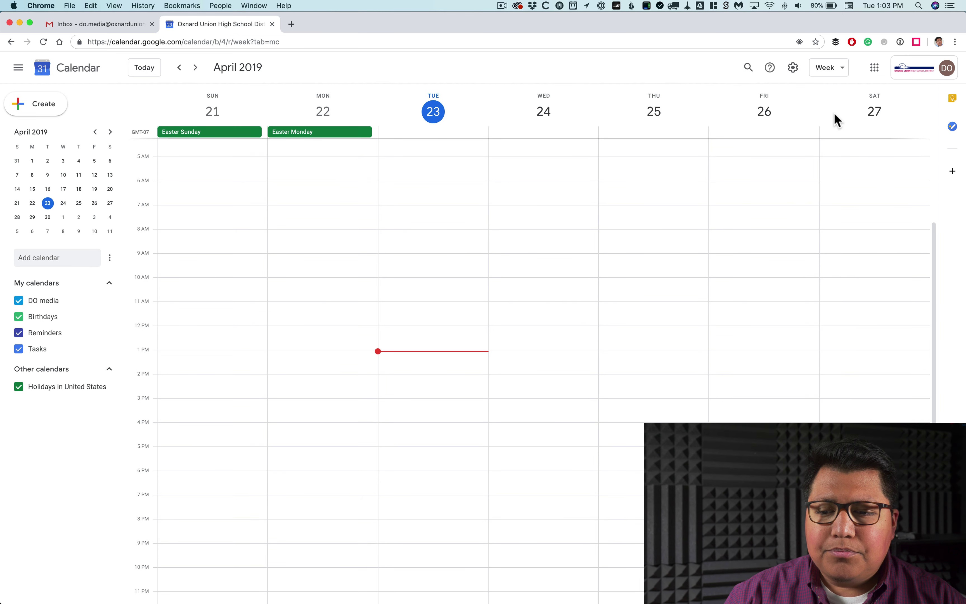
click(842, 76)
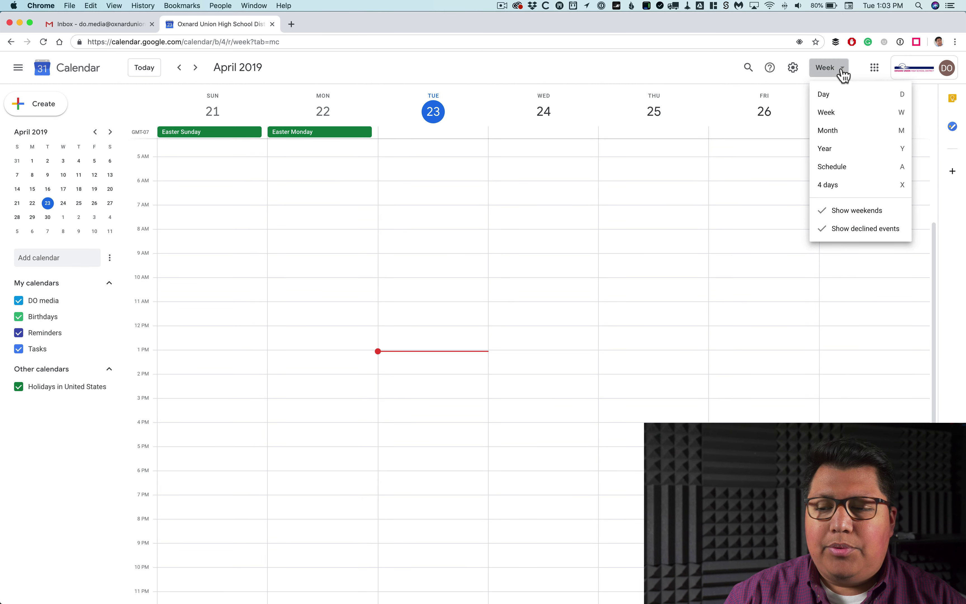
click(851, 216)
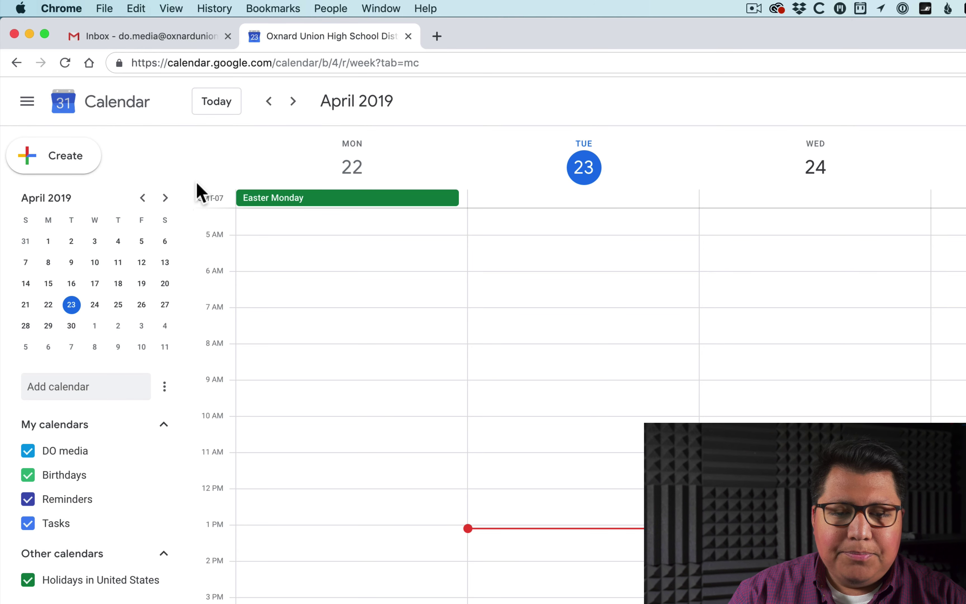
Step: Create a new calendar event titled "Department Meeting"
click(69, 164)
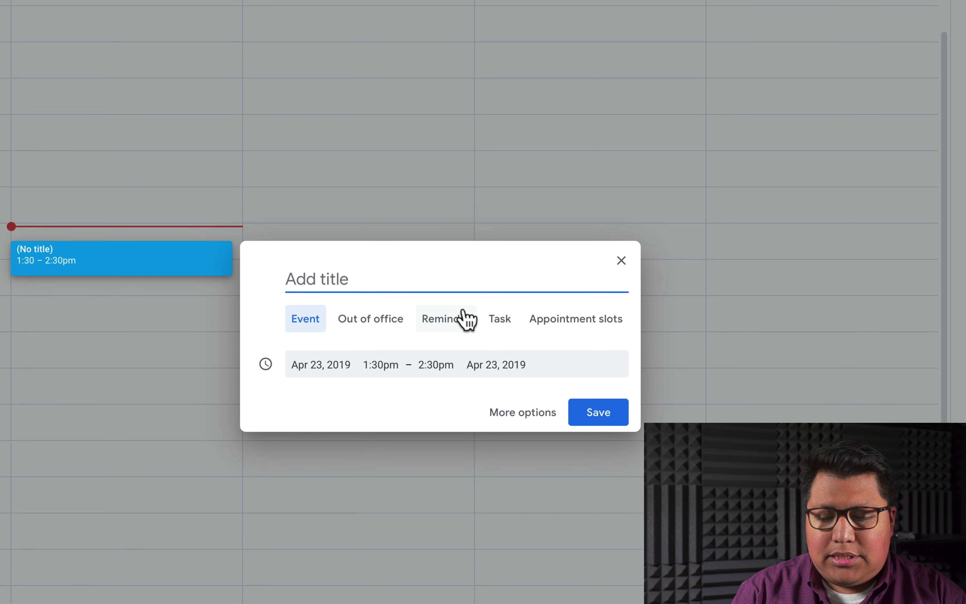
text(Departmen)
key(BackSpace)
key(BackSpace)
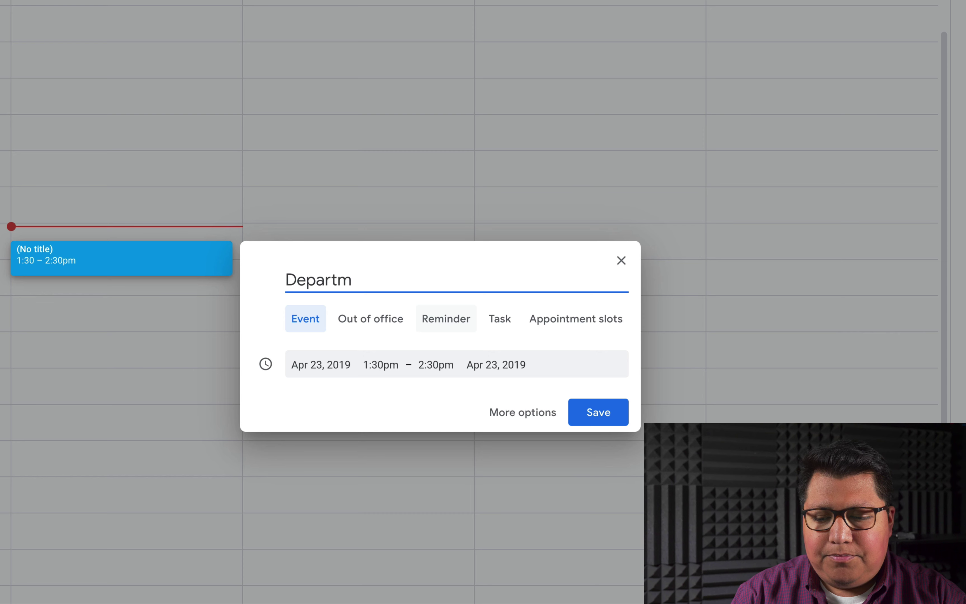
key(BackSpace)
text(ment )
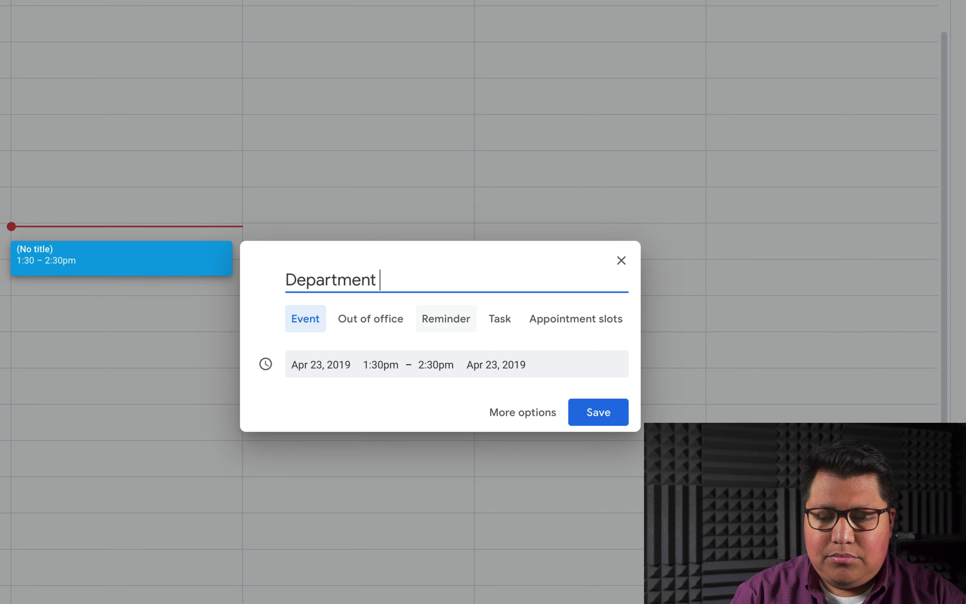
text(Meeting)
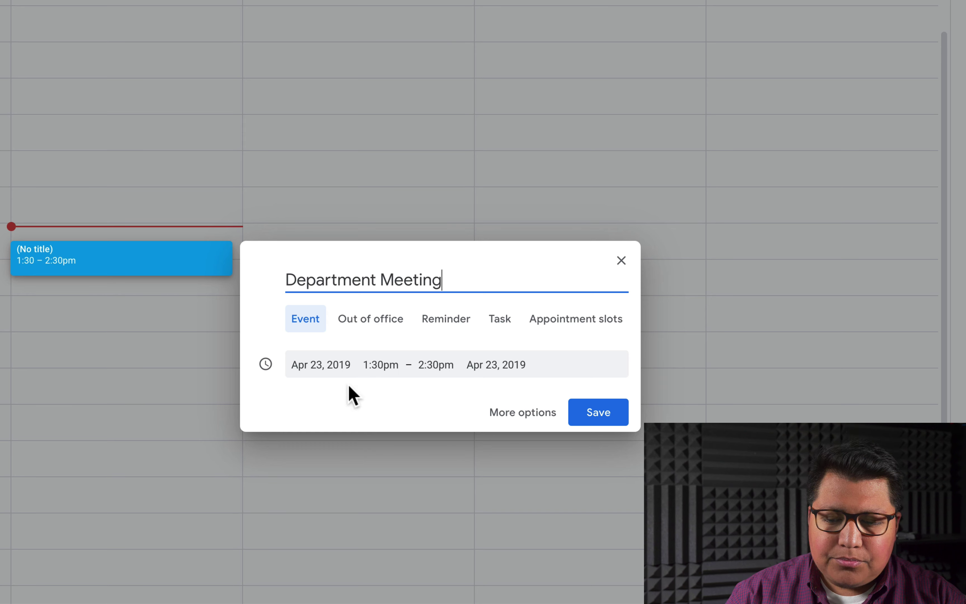
Step: Schedule the Department Meeting event for Apr 26, 2019, from 8:30am to 10:30am
click(315, 363)
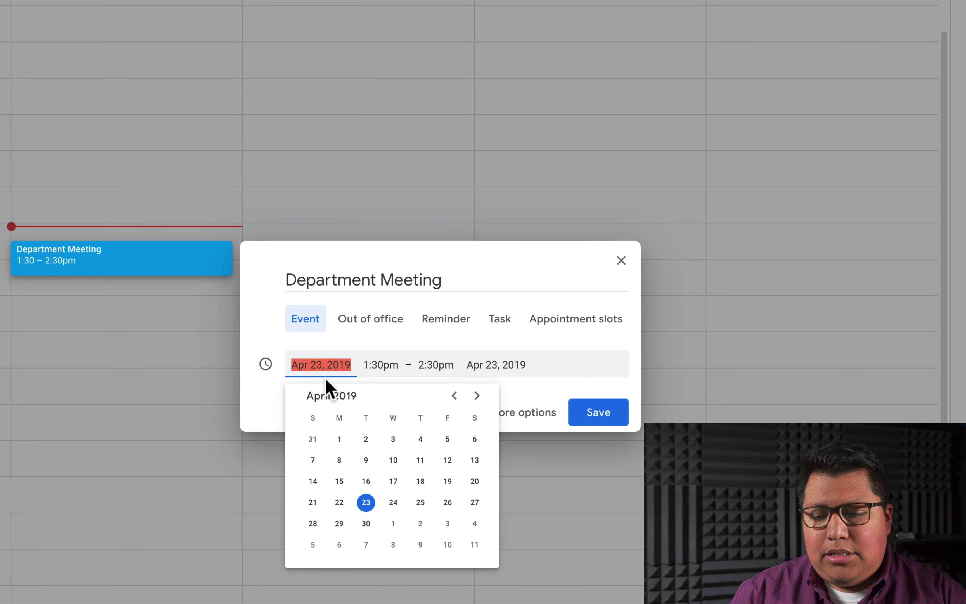
click(448, 502)
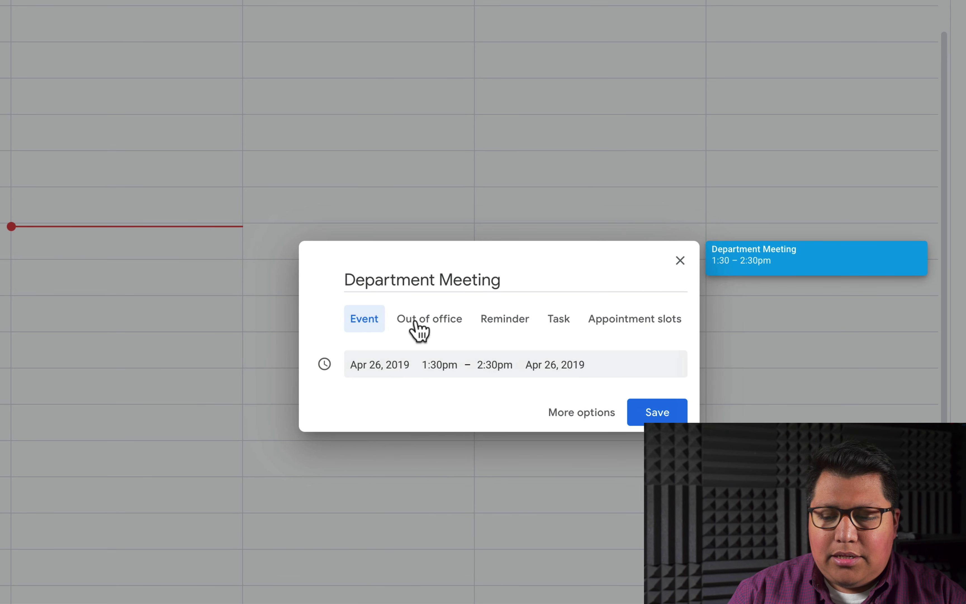
click(437, 365)
scroll(457, 505, up, 9)
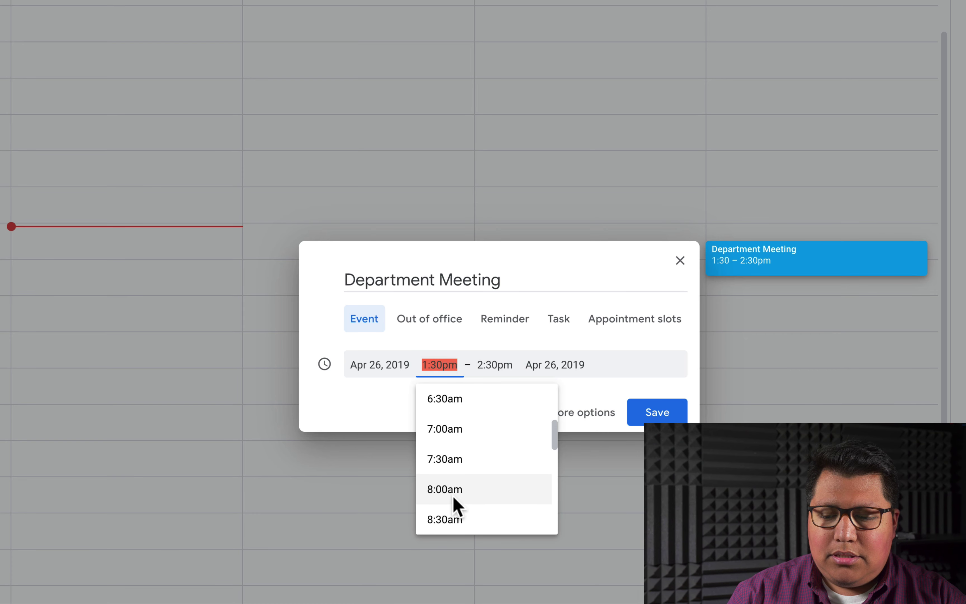
click(455, 516)
click(493, 183)
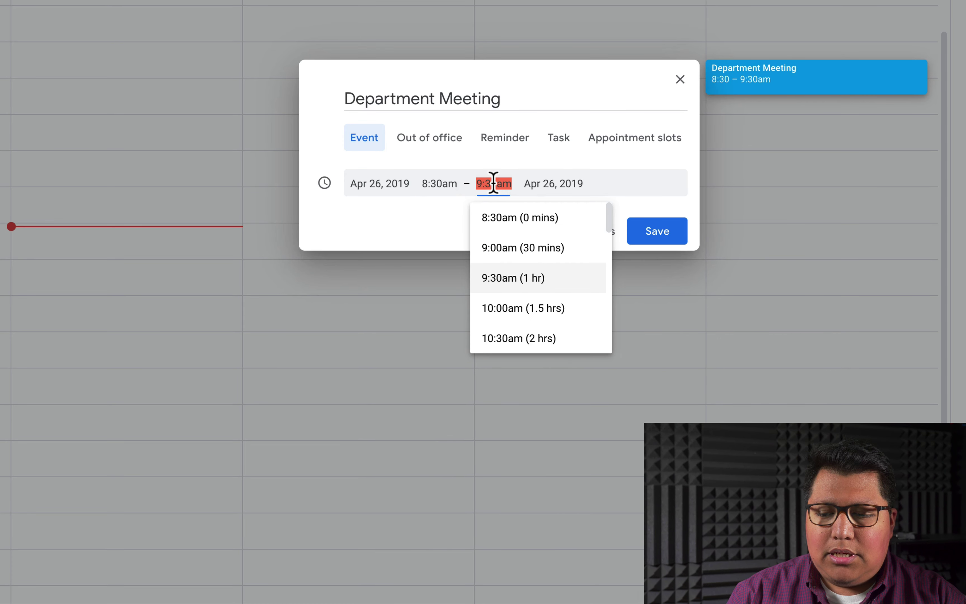
click(521, 338)
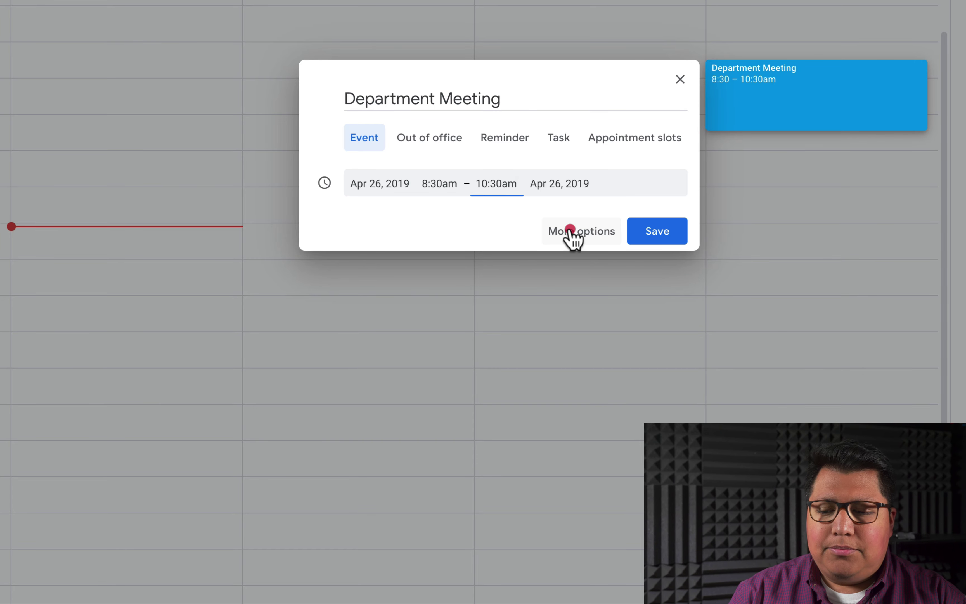
Step: Open the event's full details and set its location to the first suggested street address
click(571, 235)
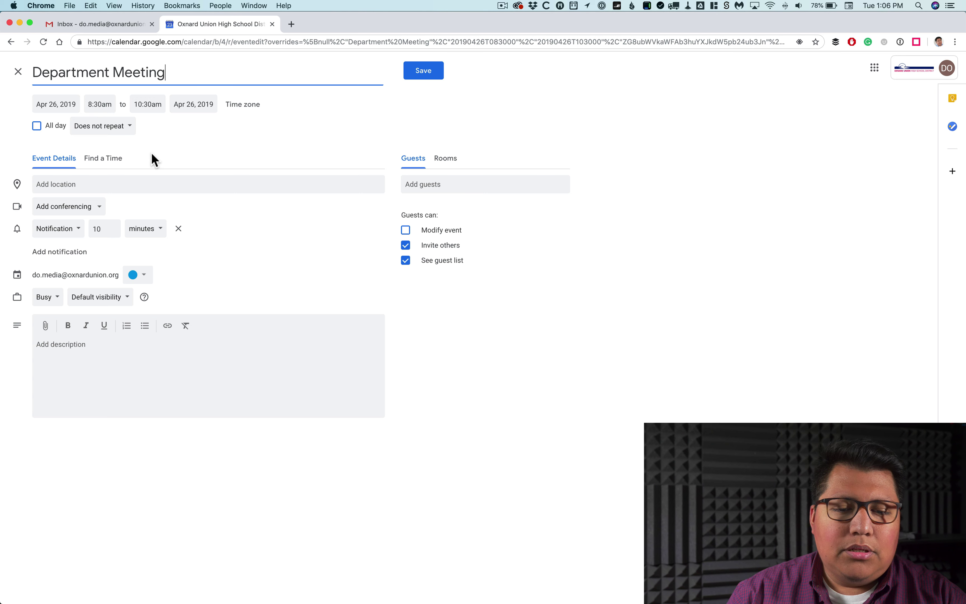
click(78, 184)
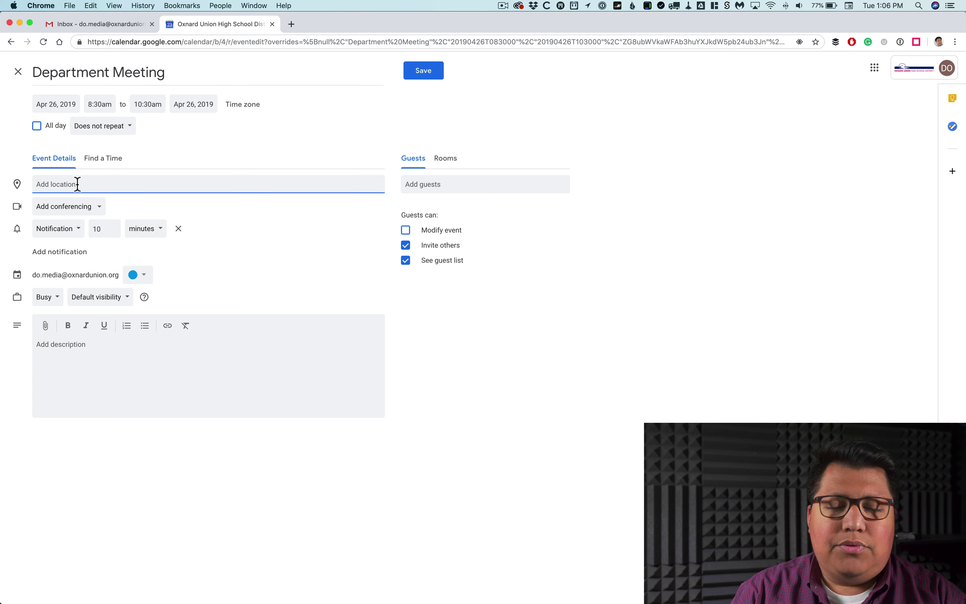
text(D)
key(BackSpace)
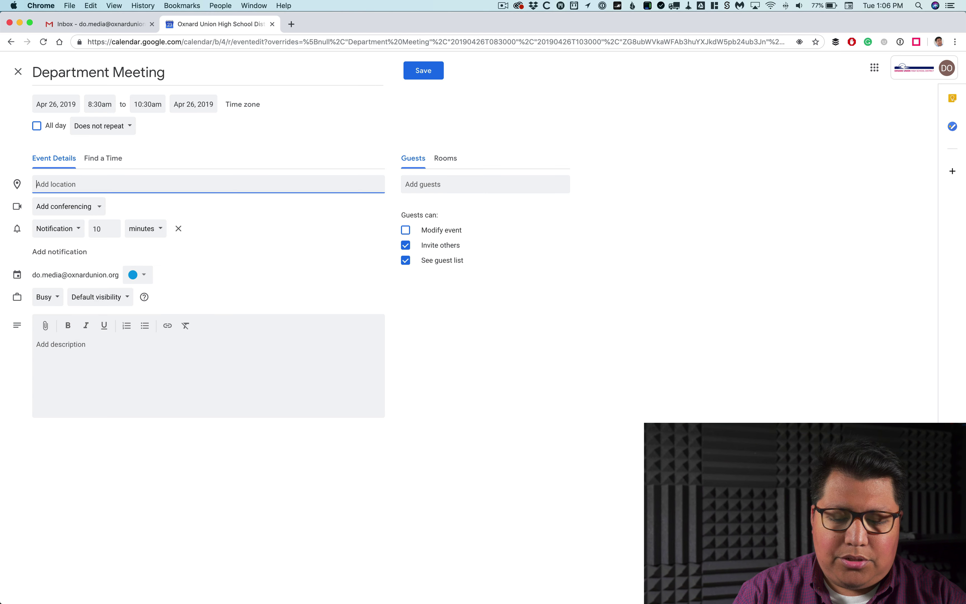
text(309)
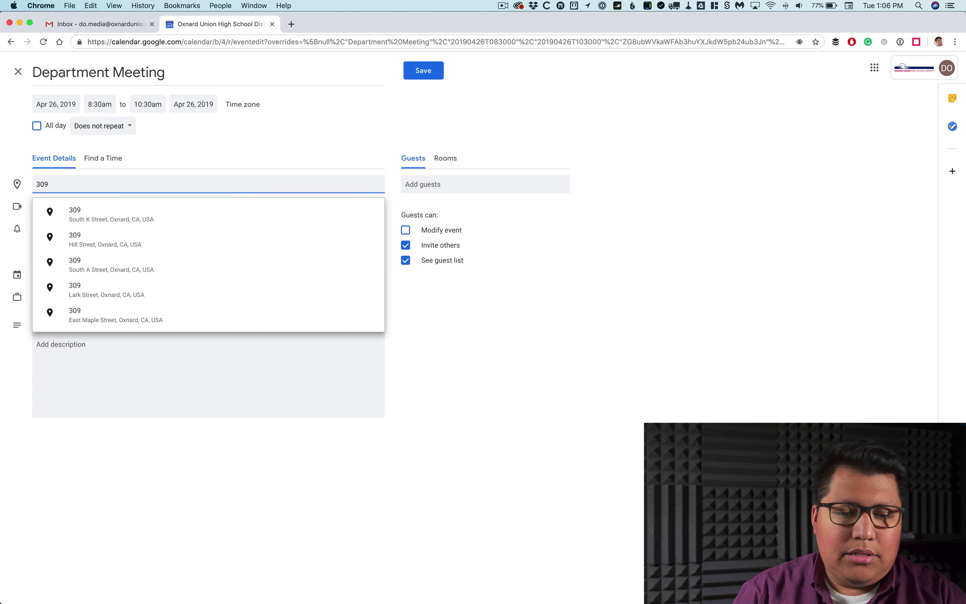
click(86, 213)
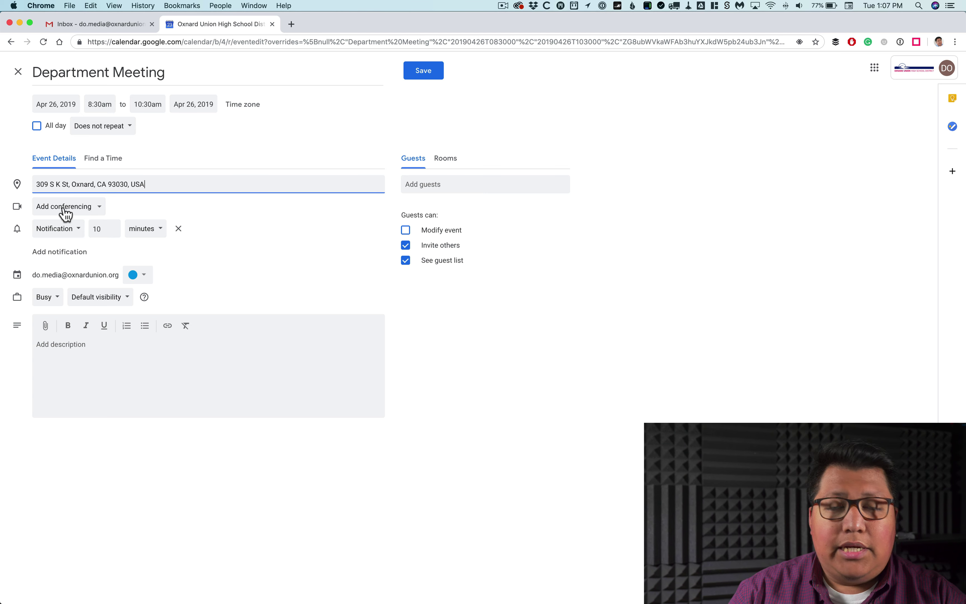
Step: Examine the conferencing choices for the Department Meeting event
click(103, 215)
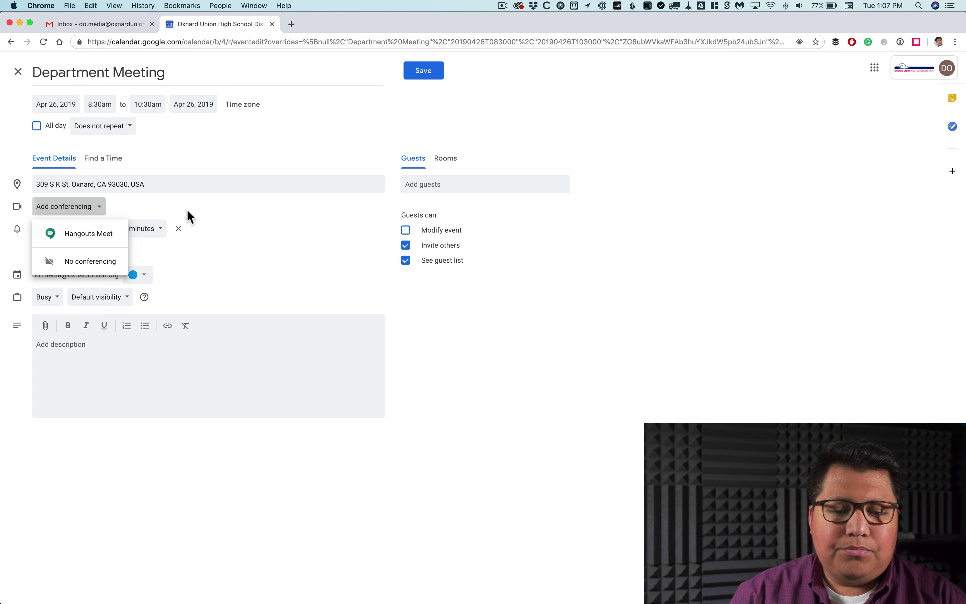
click(134, 197)
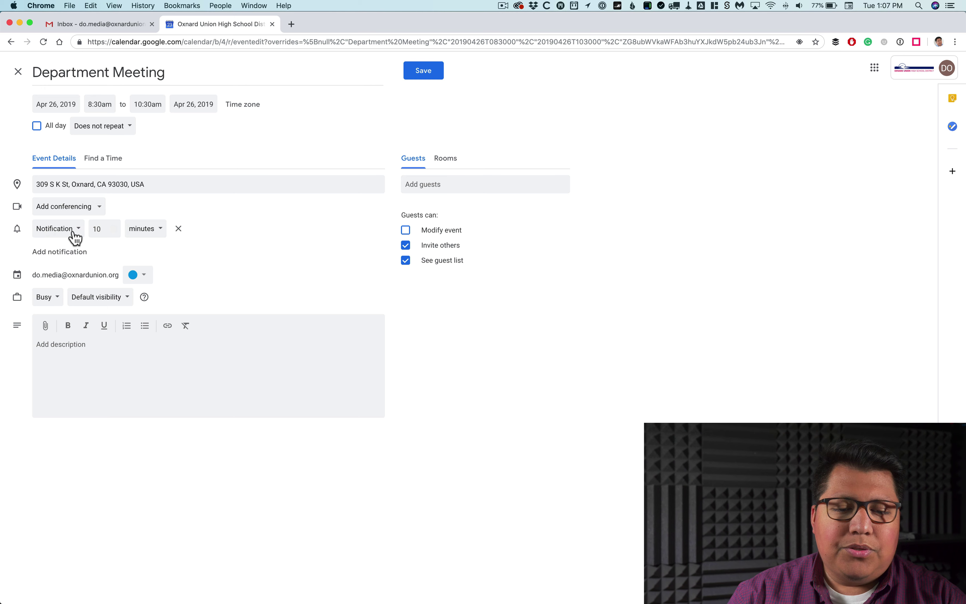
Step: Change the event's reminder to an email sent 15 minutes before the meeting
click(96, 230)
text(5)
click(216, 230)
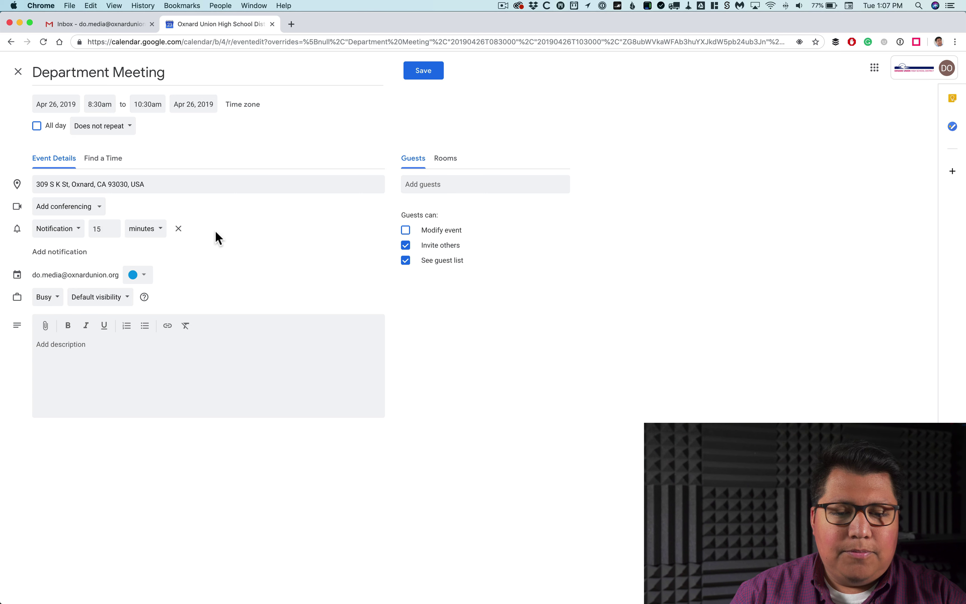
click(70, 234)
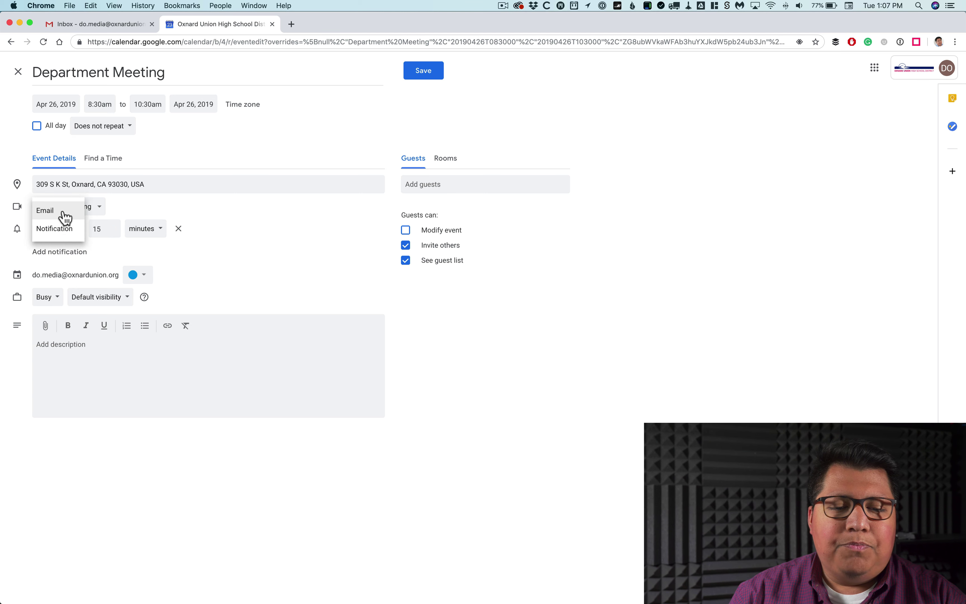
click(63, 216)
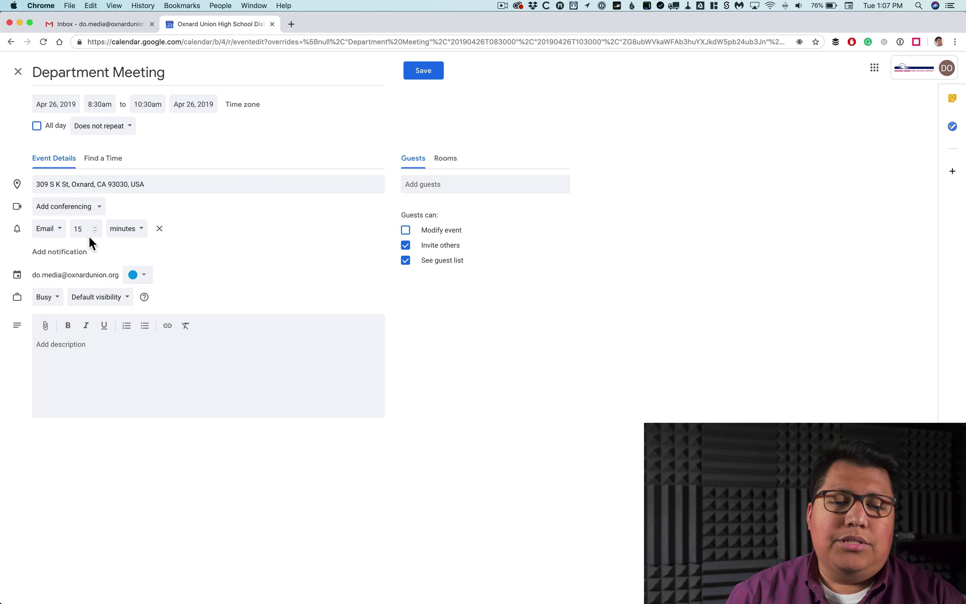
Step: Add a second reminder for the event as an email sent 1 day before
click(77, 258)
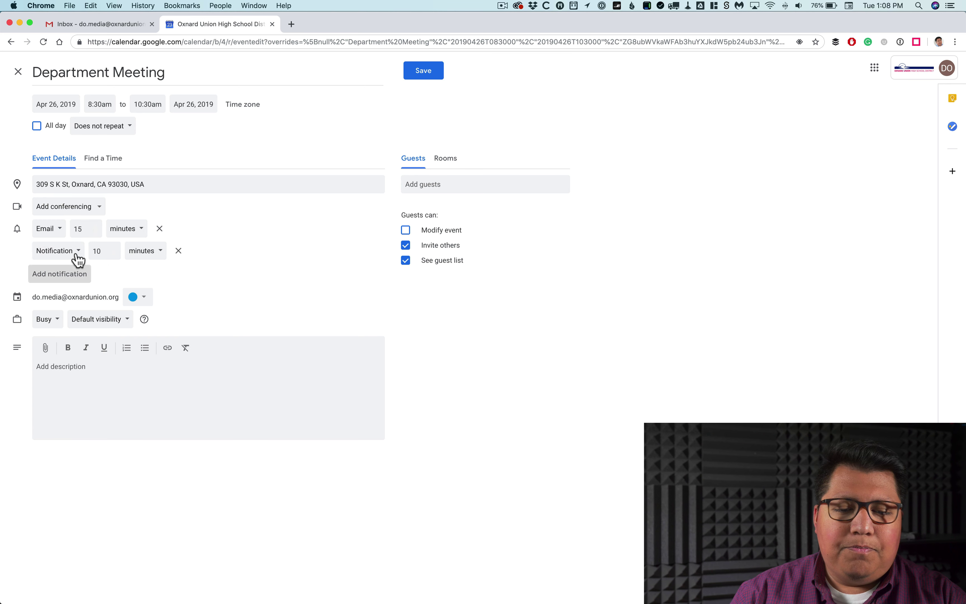
click(66, 253)
click(61, 233)
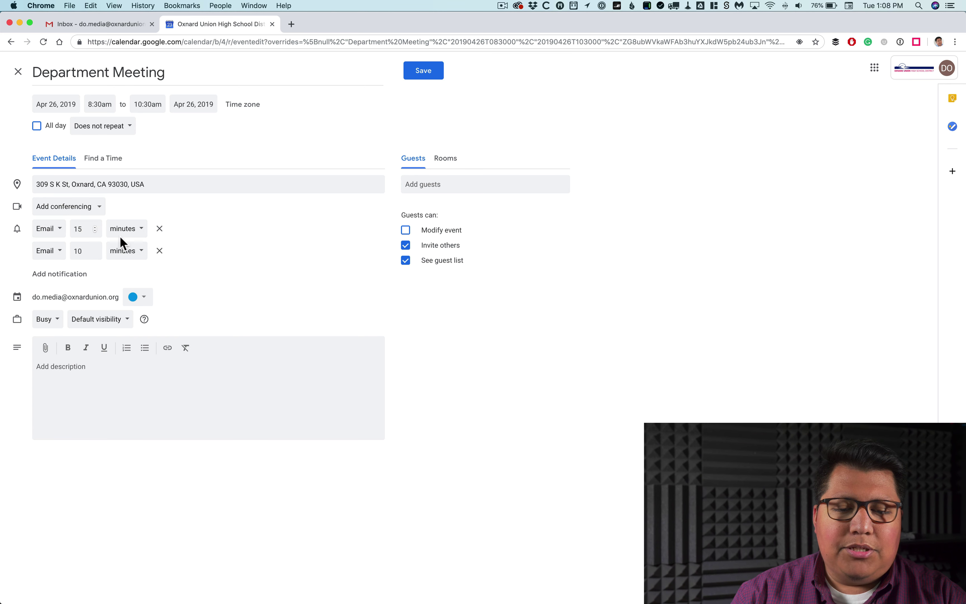
click(127, 254)
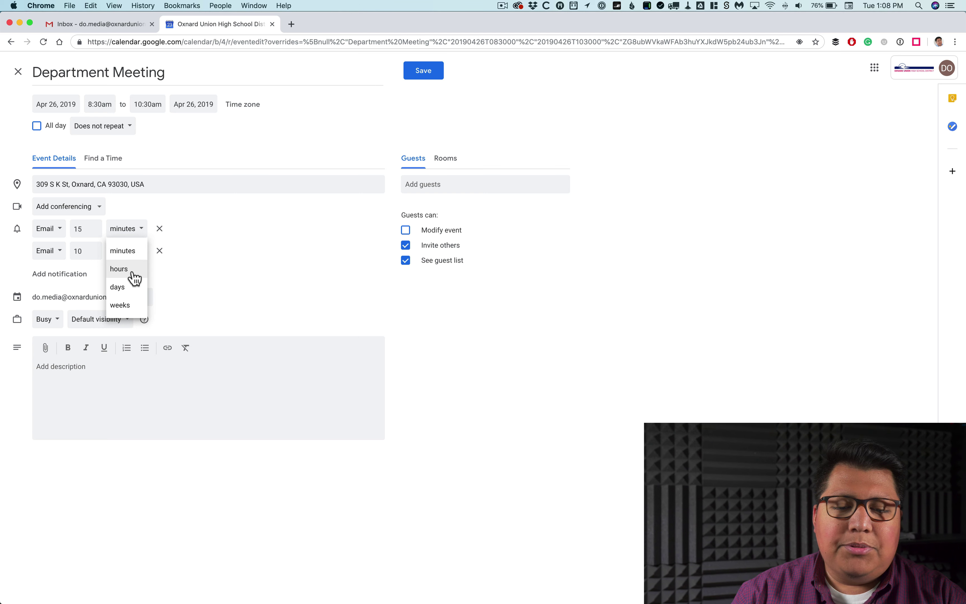
click(132, 294)
click(86, 251)
key(BackSpace)
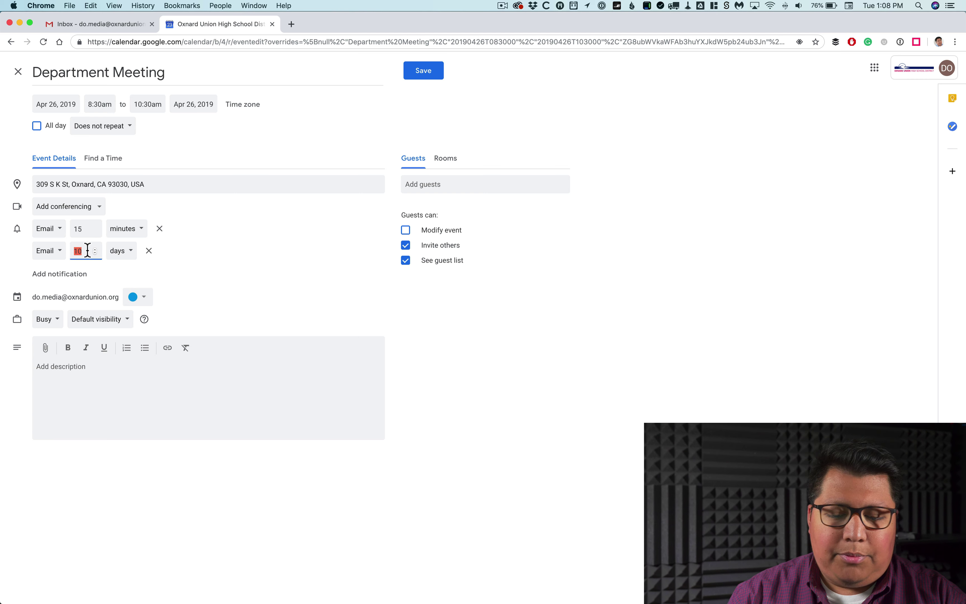
click(187, 275)
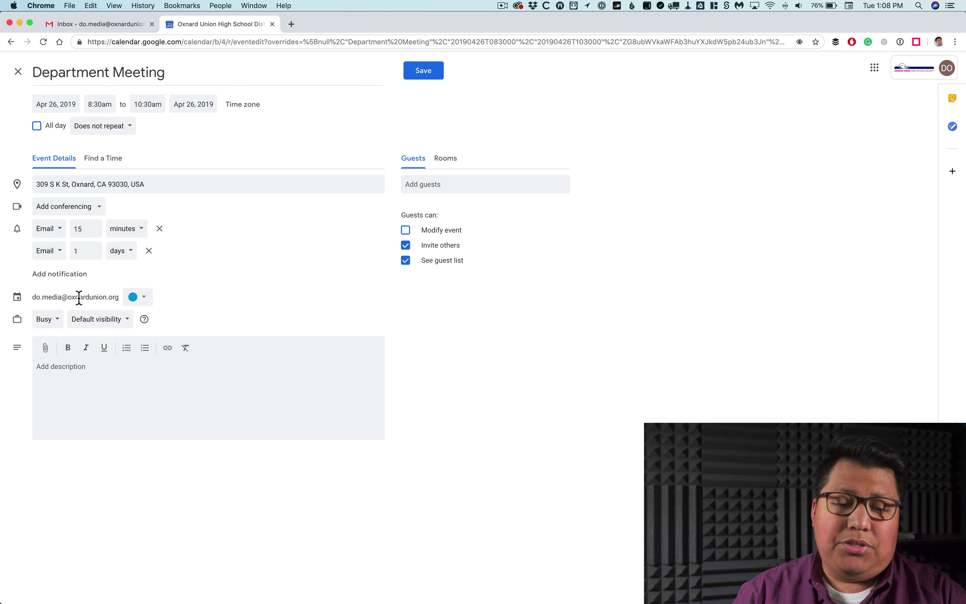
Step: Examine the event's color, availability and visibility choices without changing them
click(146, 301)
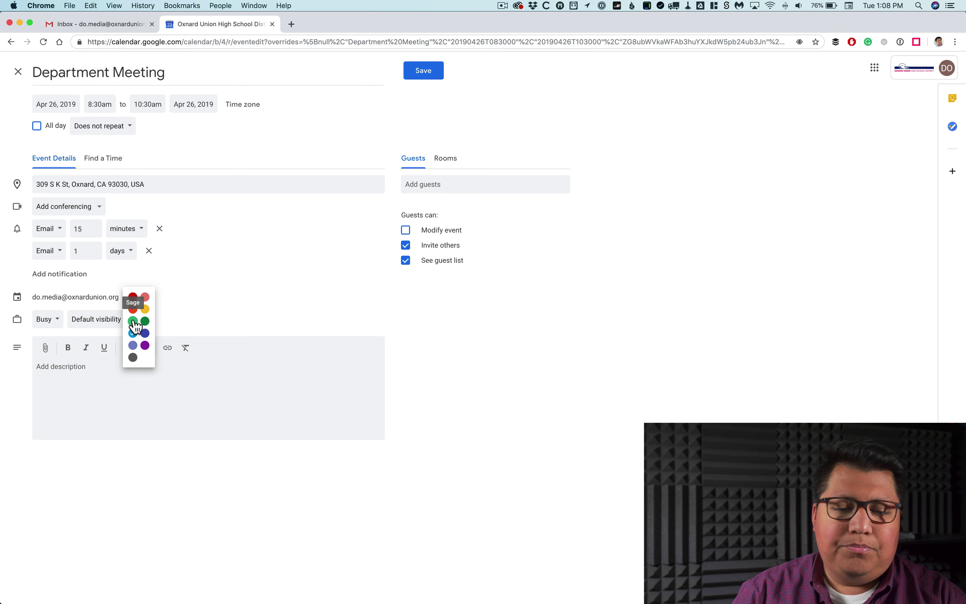
click(191, 299)
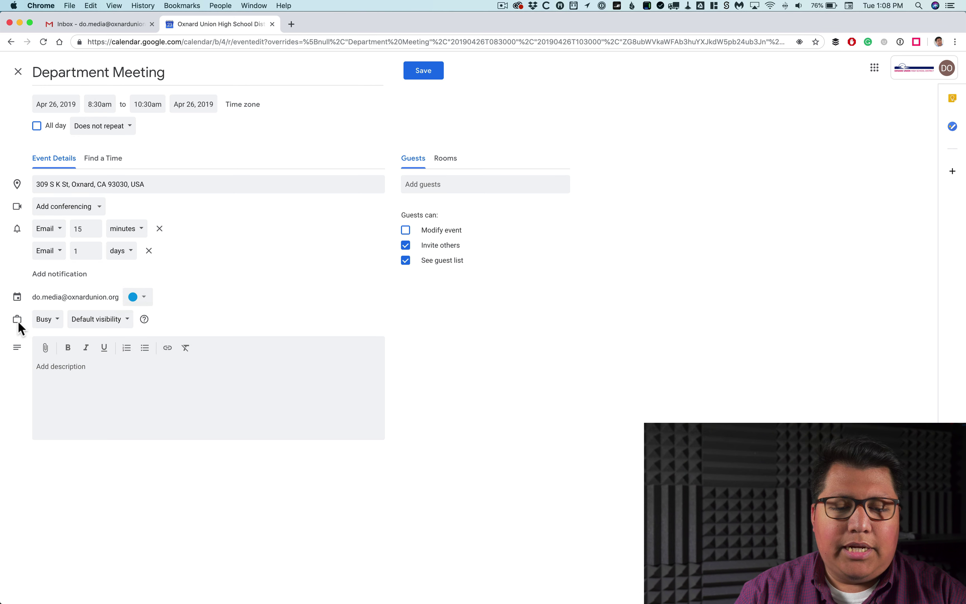
click(58, 324)
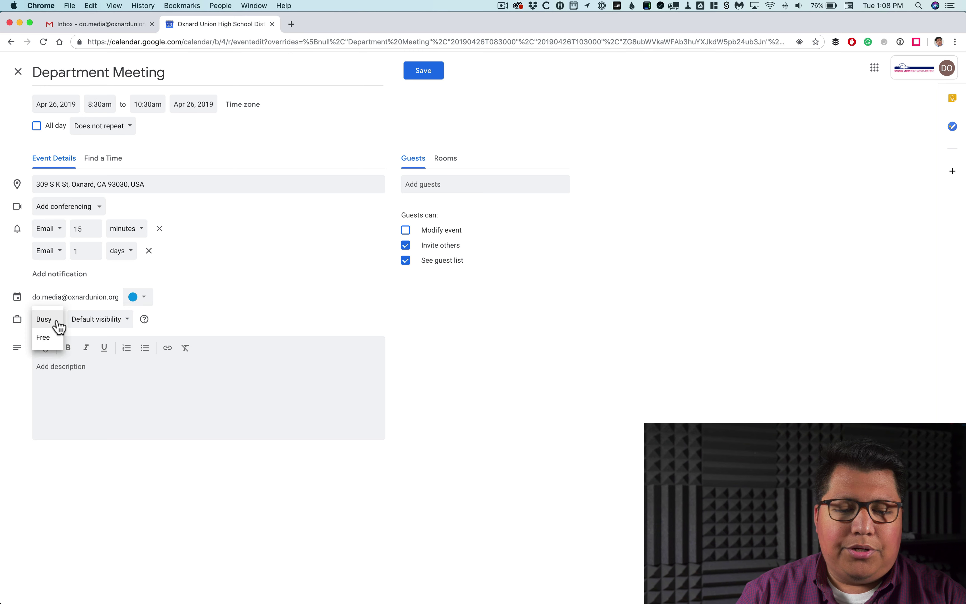
click(90, 328)
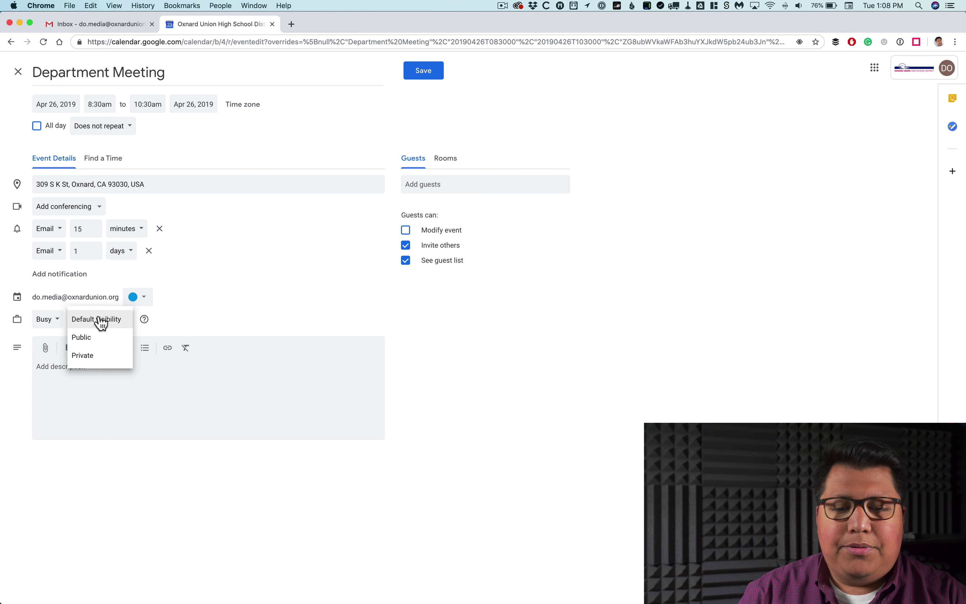
click(191, 319)
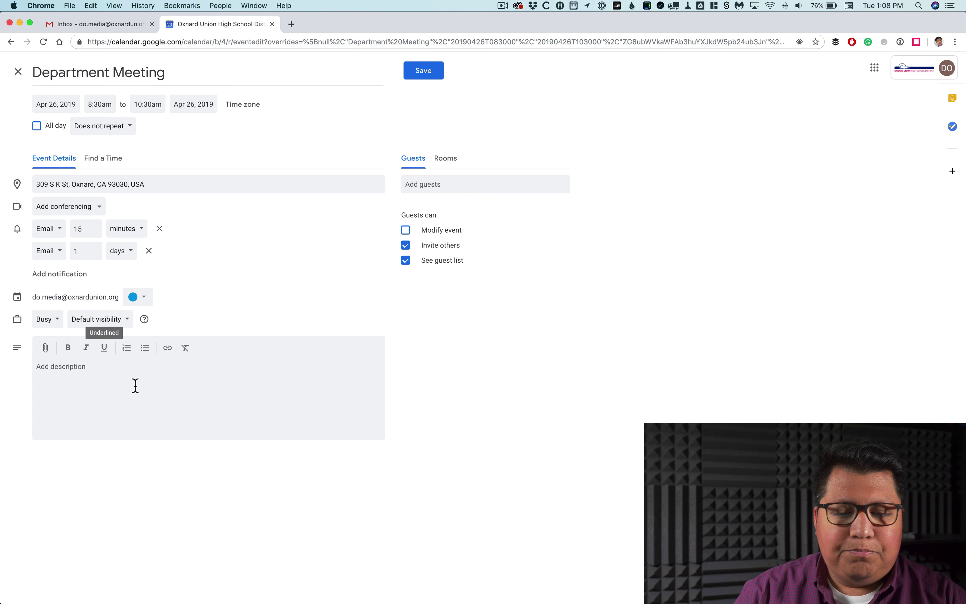
Step: Enter the event description "We are meeting in the Oxnard Room."
click(93, 390)
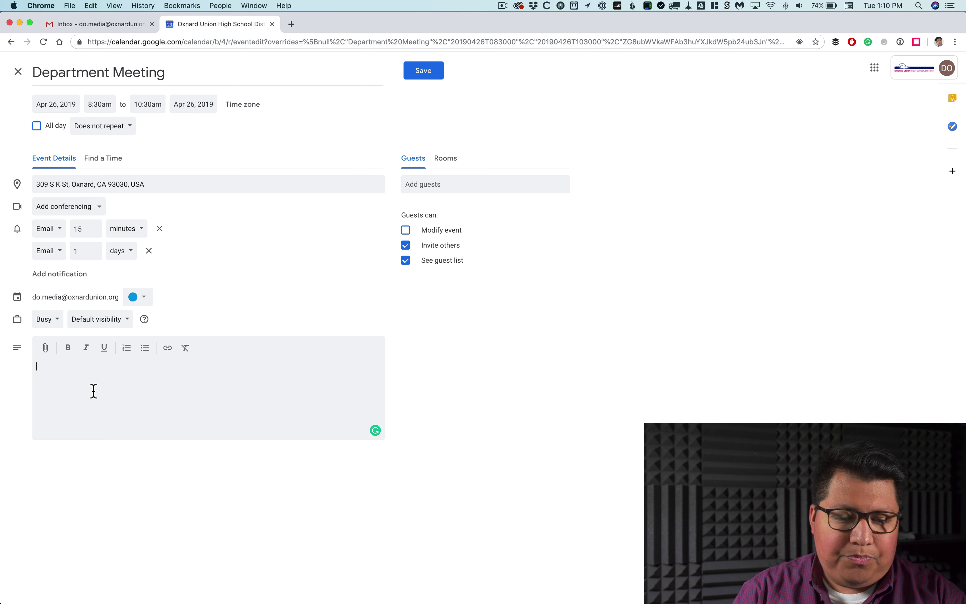
text(We are )
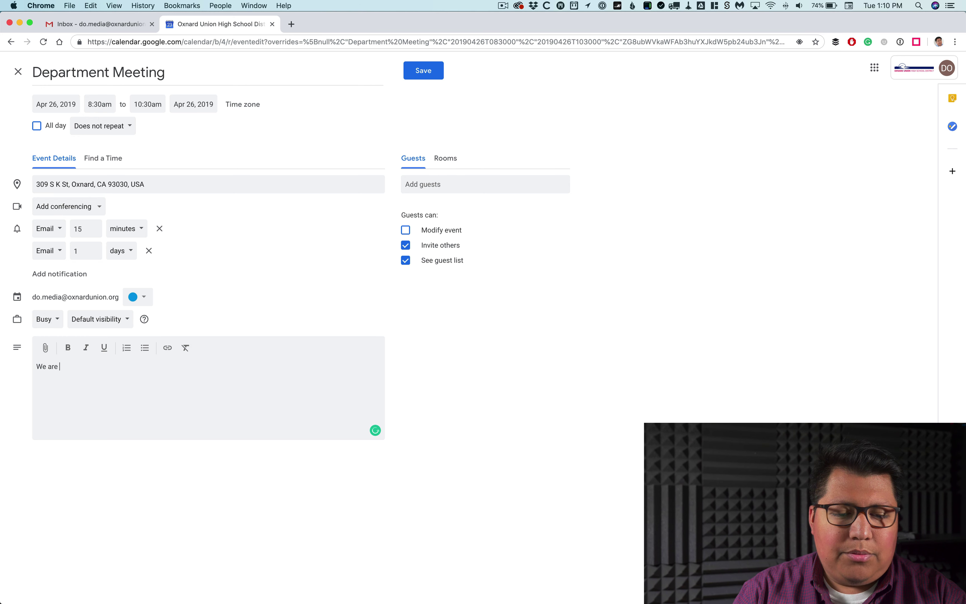
text(meeting in the )
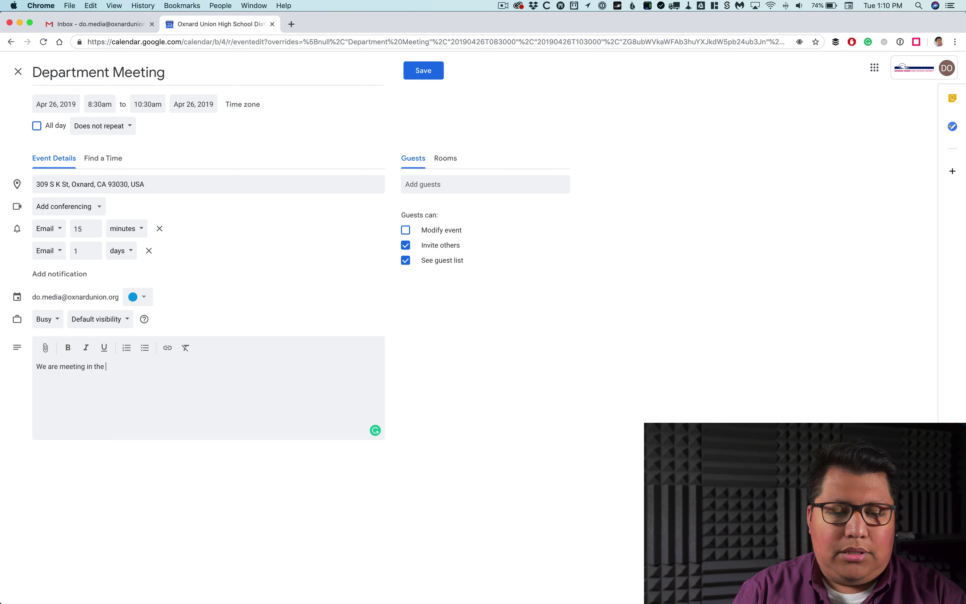
text(Oxnard Room.)
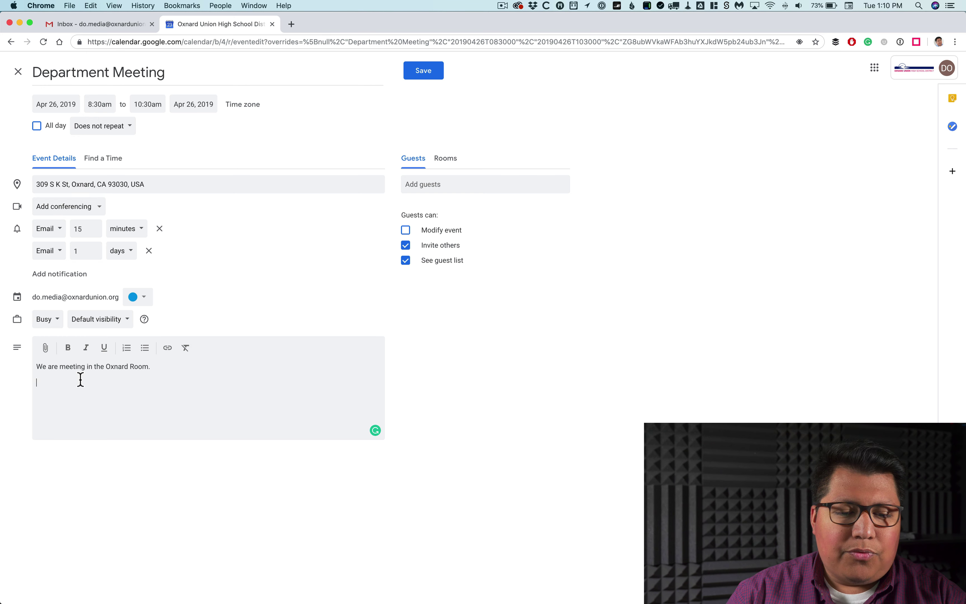
Step: Upload Supper flyer.pdf from the Downloads folder and attach it to the event
click(45, 348)
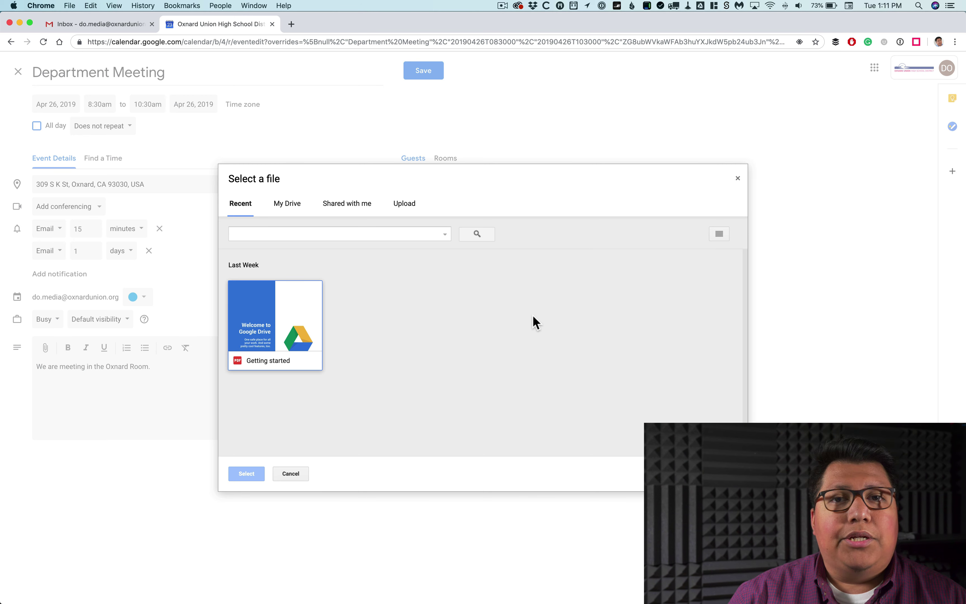
click(408, 212)
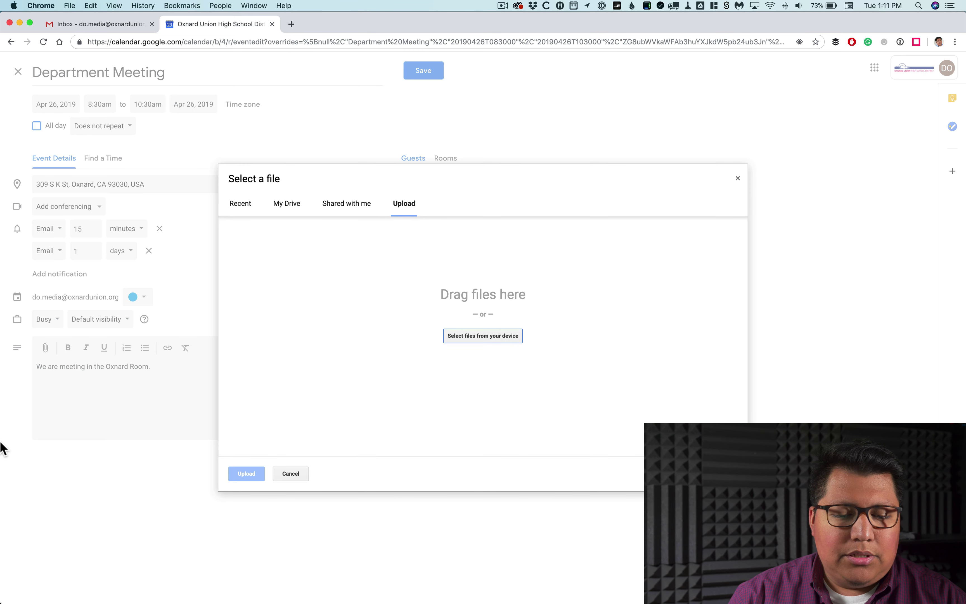
click(13, 466)
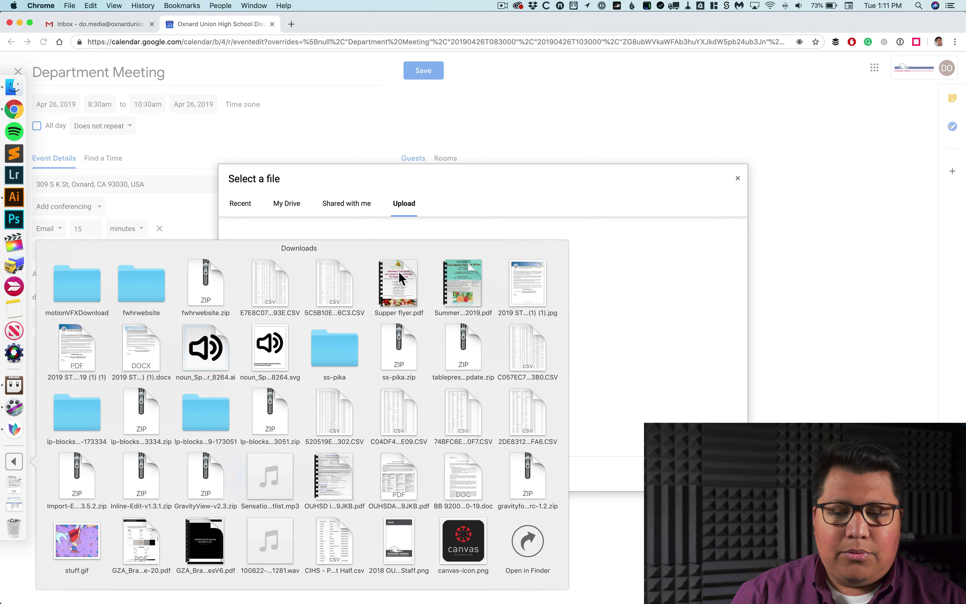
drag(405, 275, 443, 334)
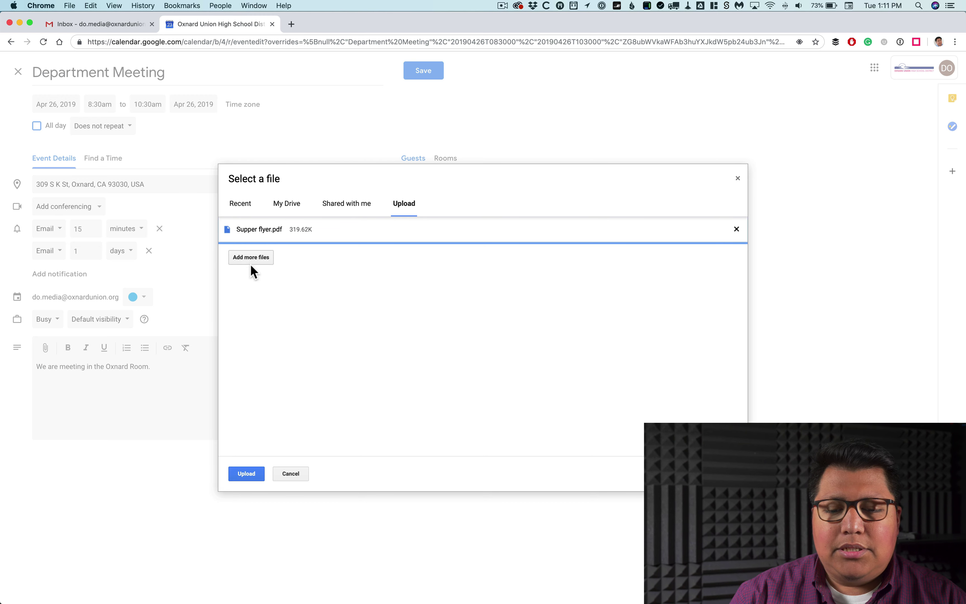
click(247, 474)
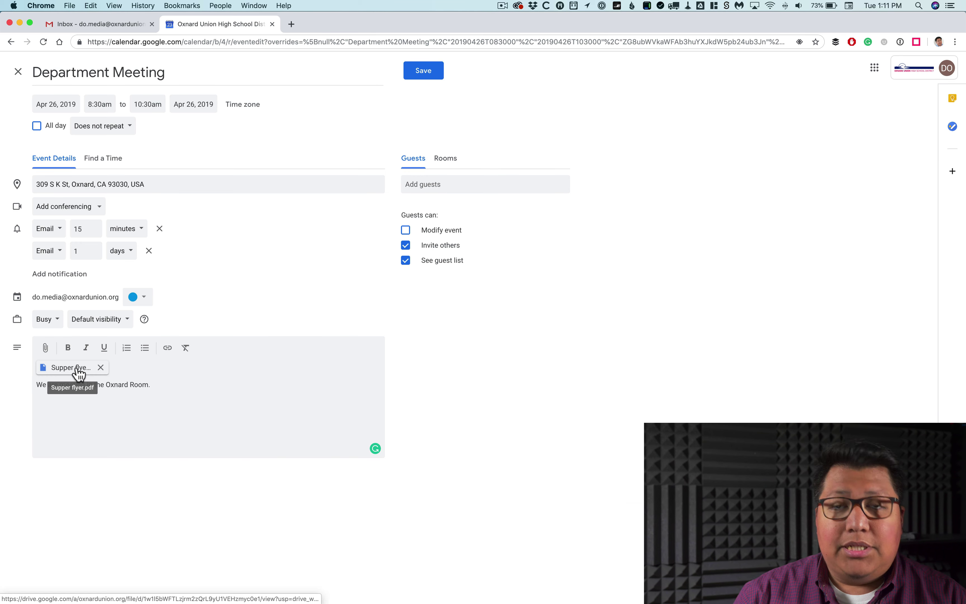
click(160, 388)
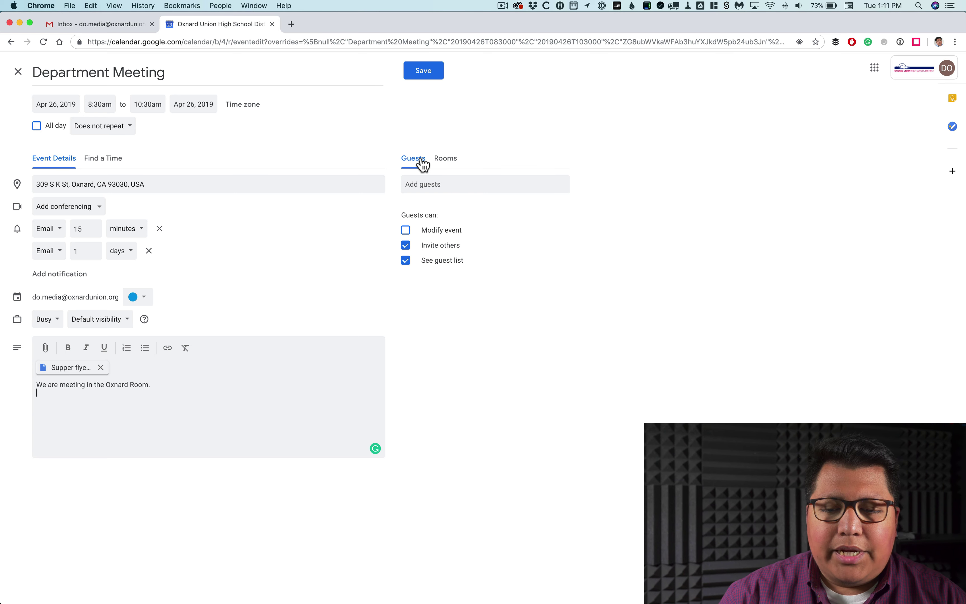
Step: Look up a guest by the first letters "Teo" and add the first suggested person to the event
click(430, 186)
text(Te)
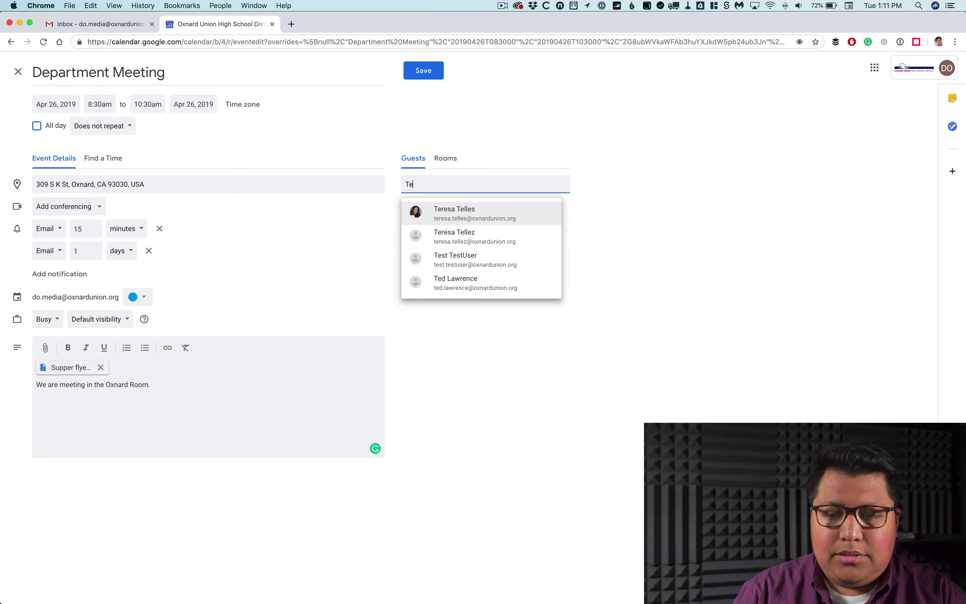
text(o)
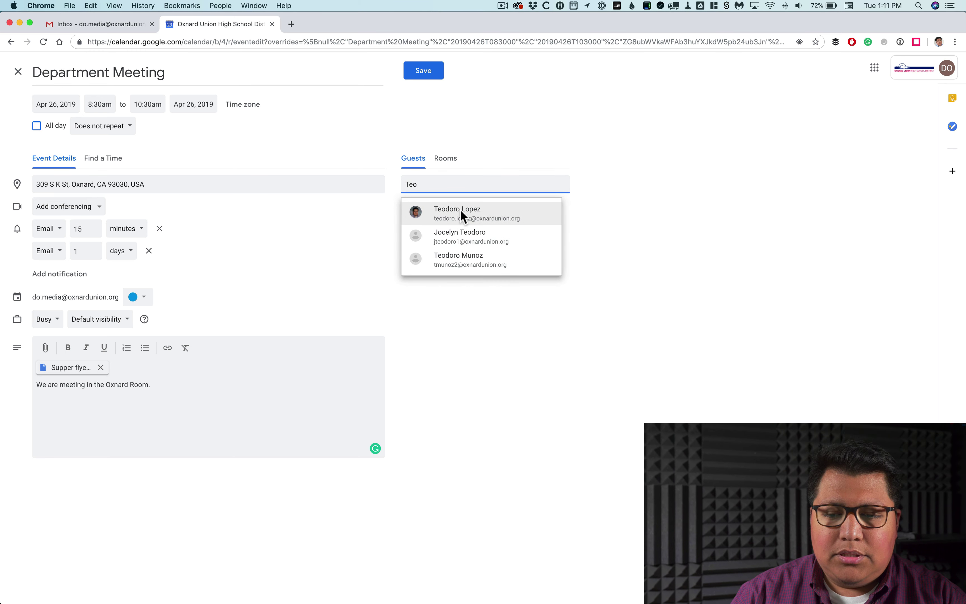
click(461, 212)
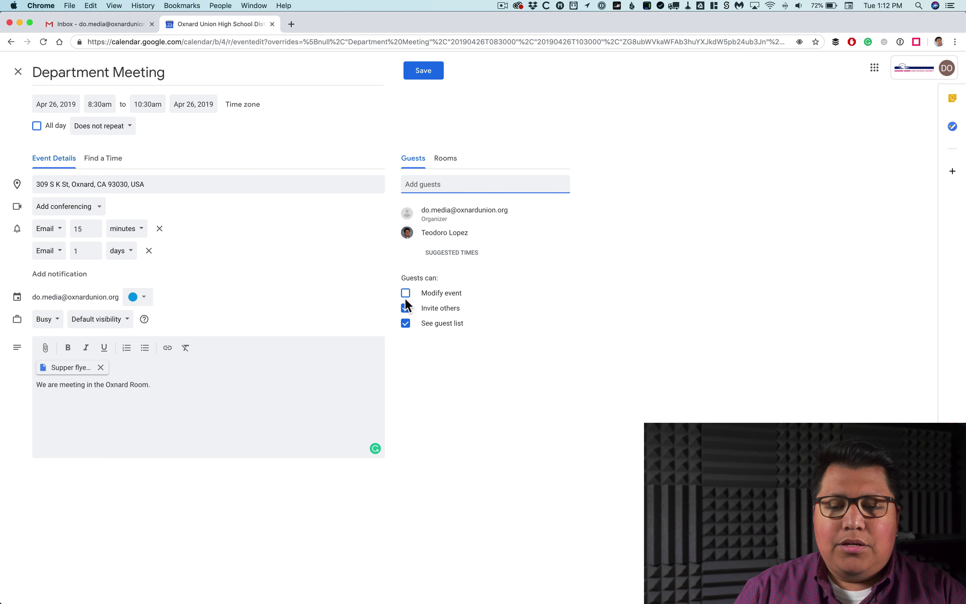
click(642, 284)
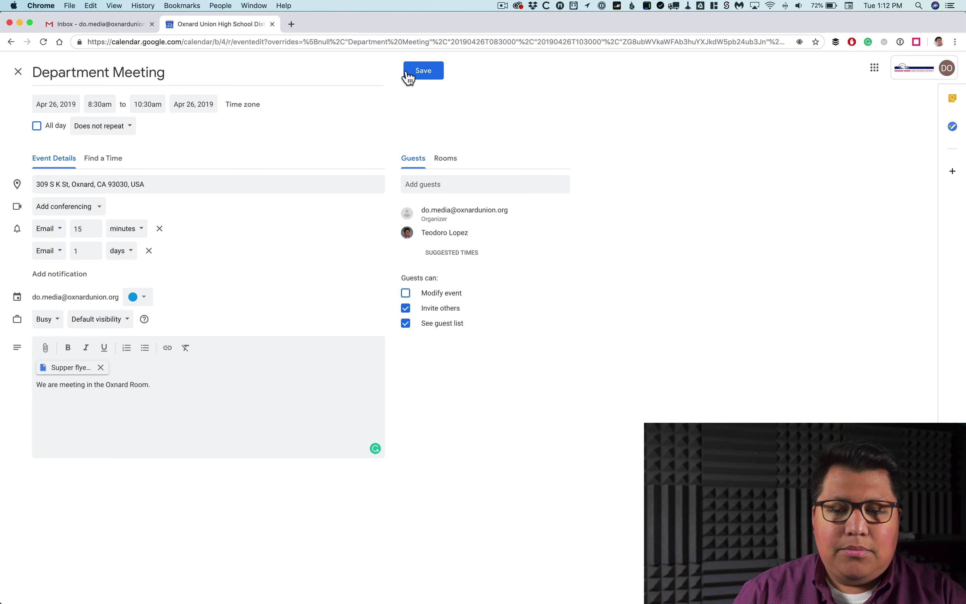
Step: Save the event, sending the invitation email and sharing the attached file with the guest as View
click(424, 72)
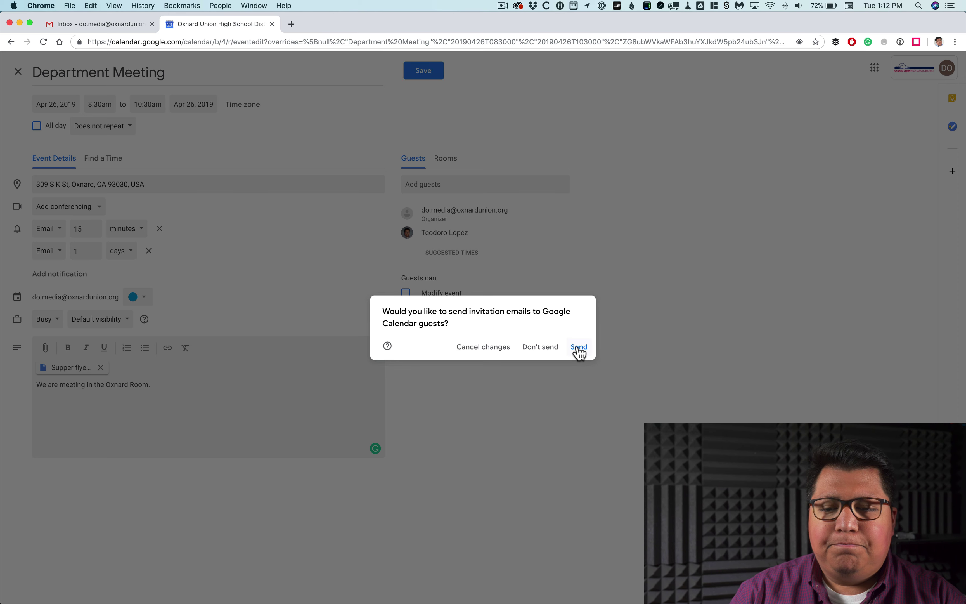
click(579, 348)
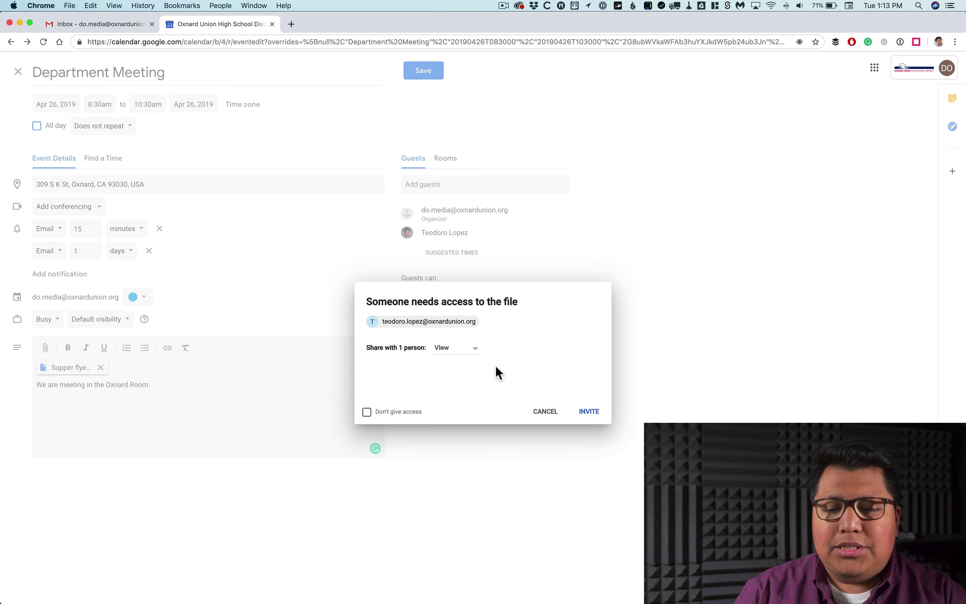
click(478, 355)
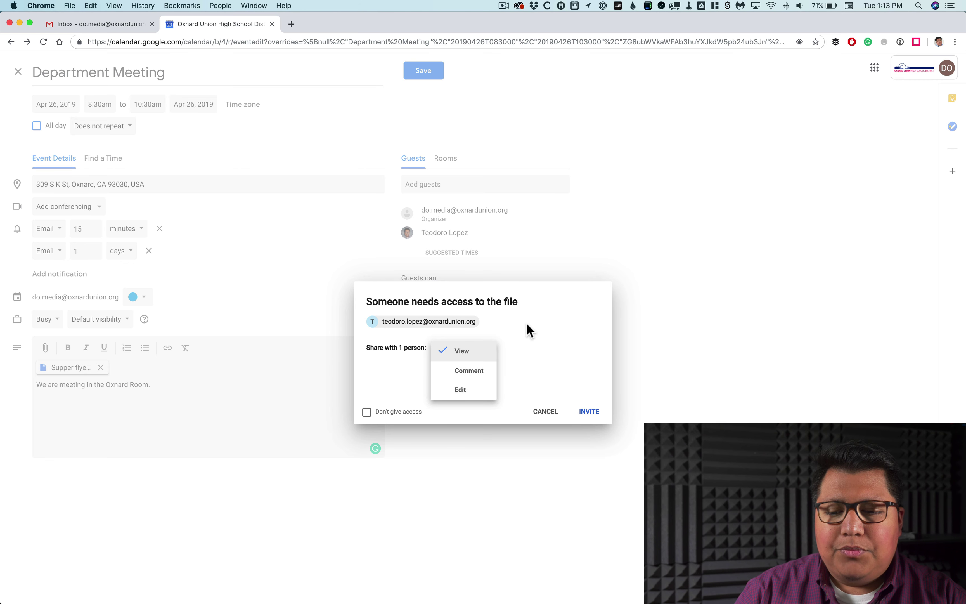
click(470, 349)
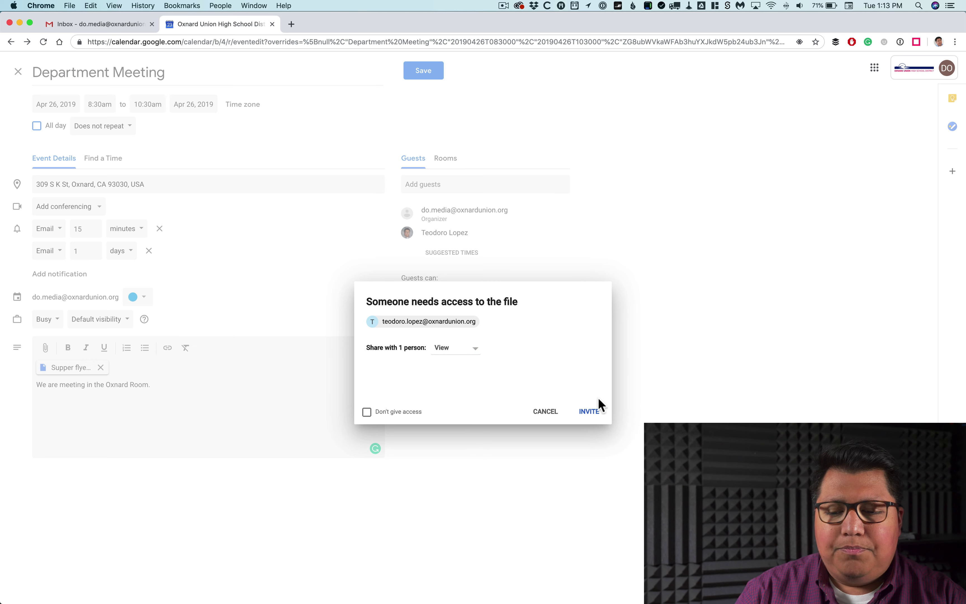
click(591, 413)
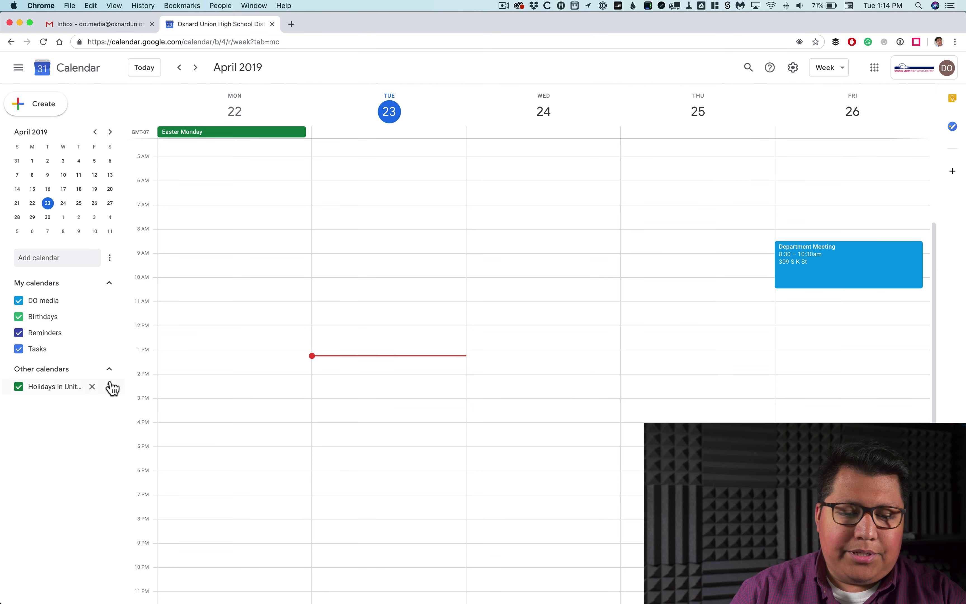
Step: Create a new calendar named "Department Calendar", leaving its description empty
click(69, 282)
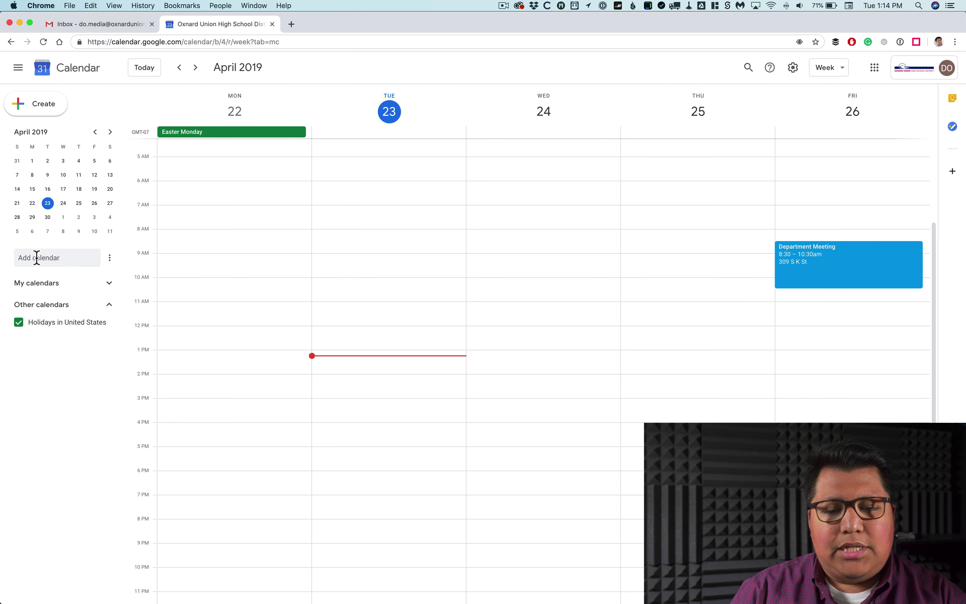
click(109, 258)
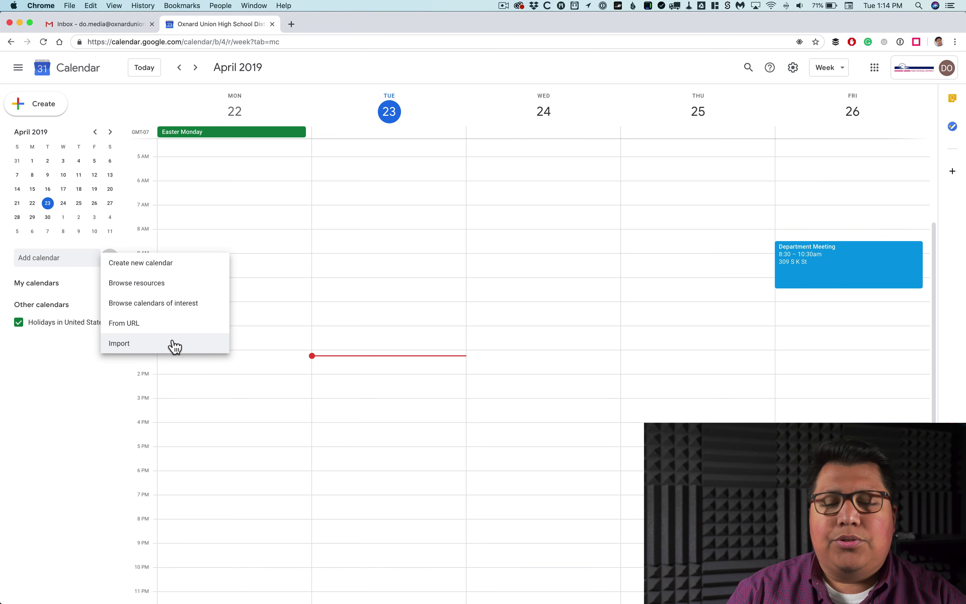
click(157, 264)
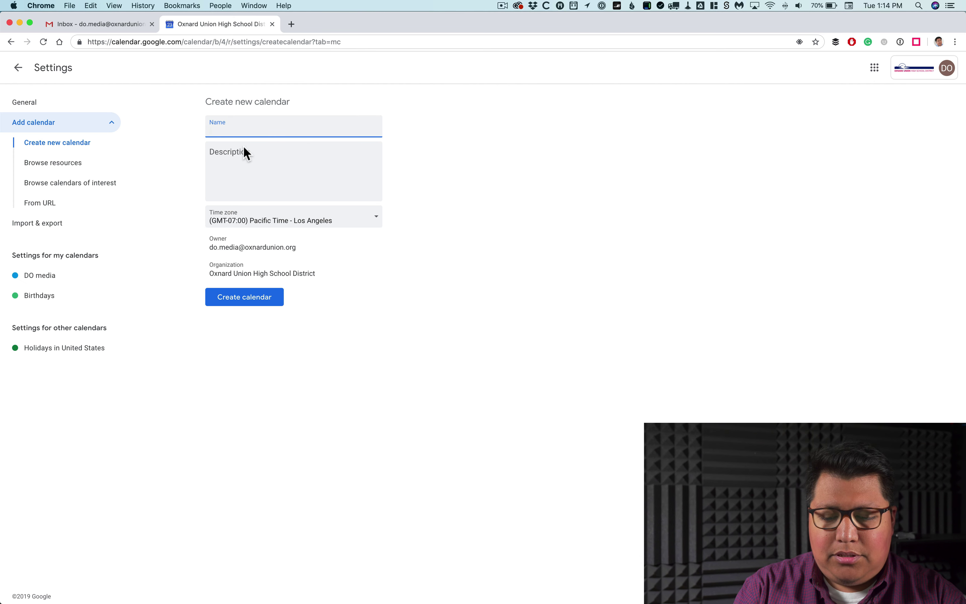
text(Depar)
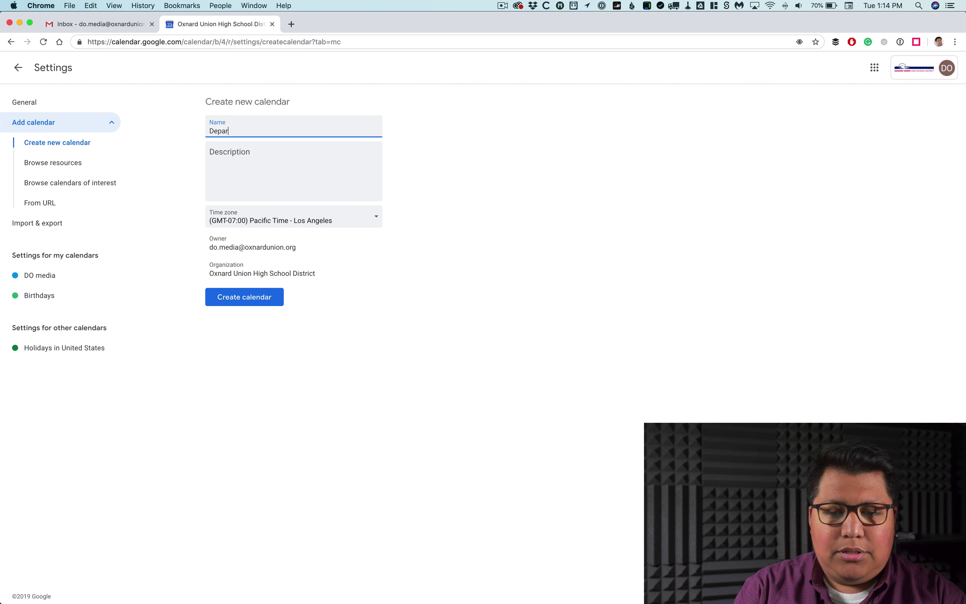
text(tment Calendar)
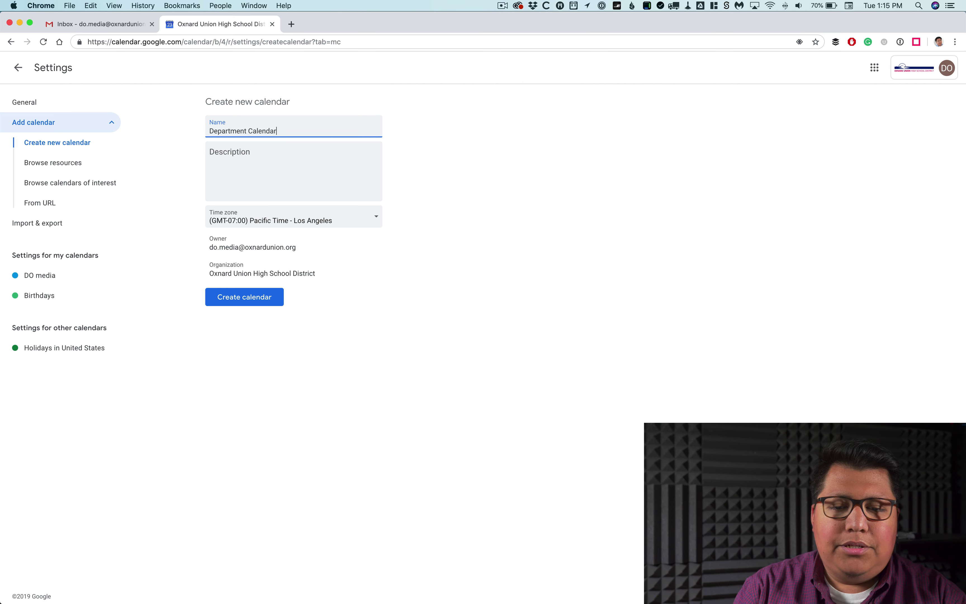
click(244, 173)
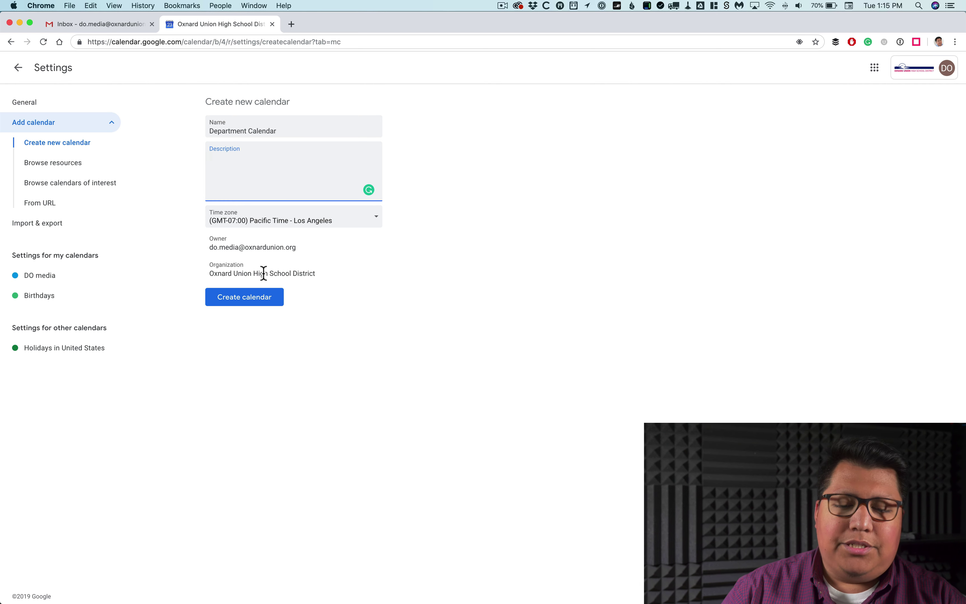
click(250, 299)
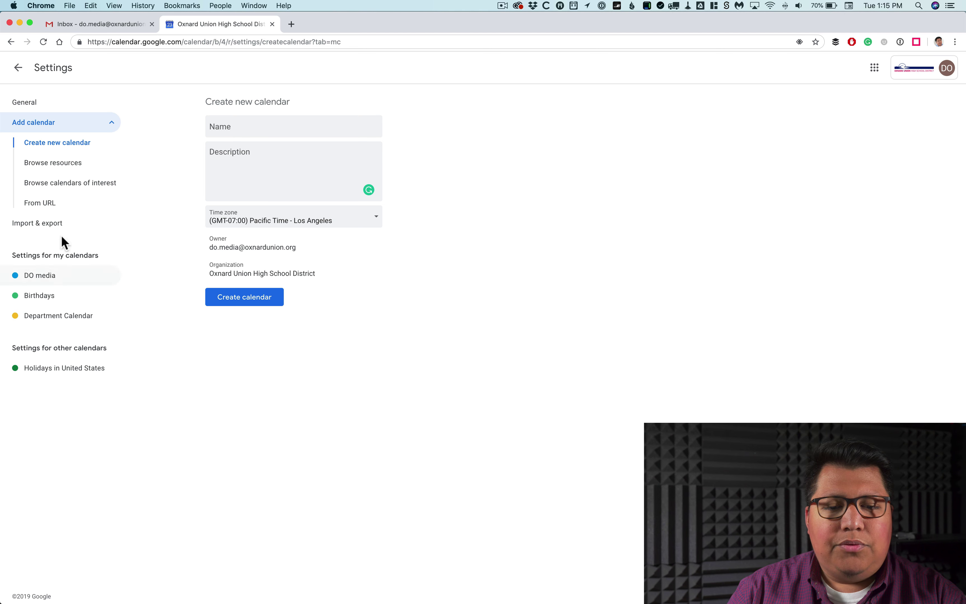
Step: In the Department Calendar's sharing settings, look up a colleague by first name and add the first suggested person
click(52, 322)
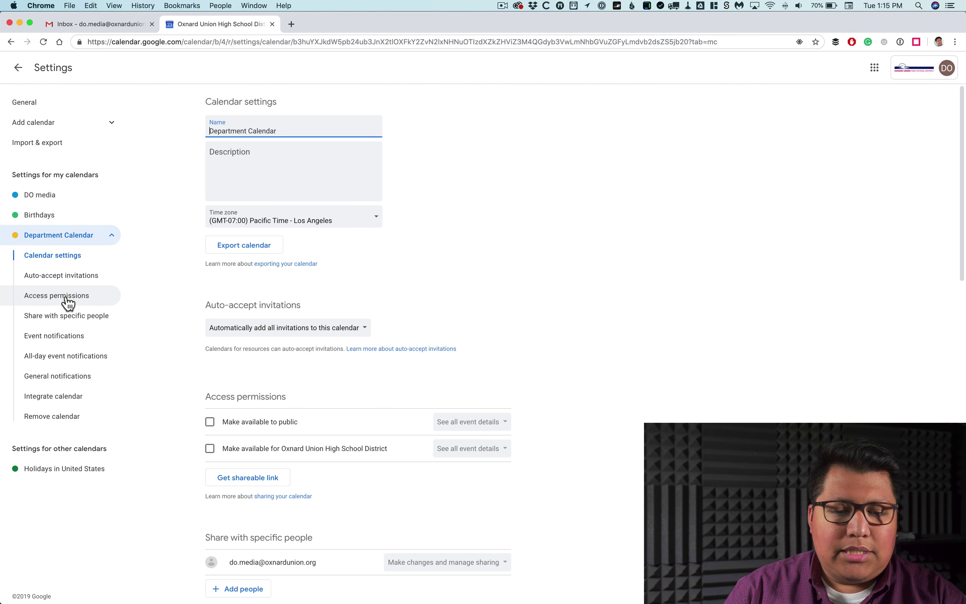
click(74, 317)
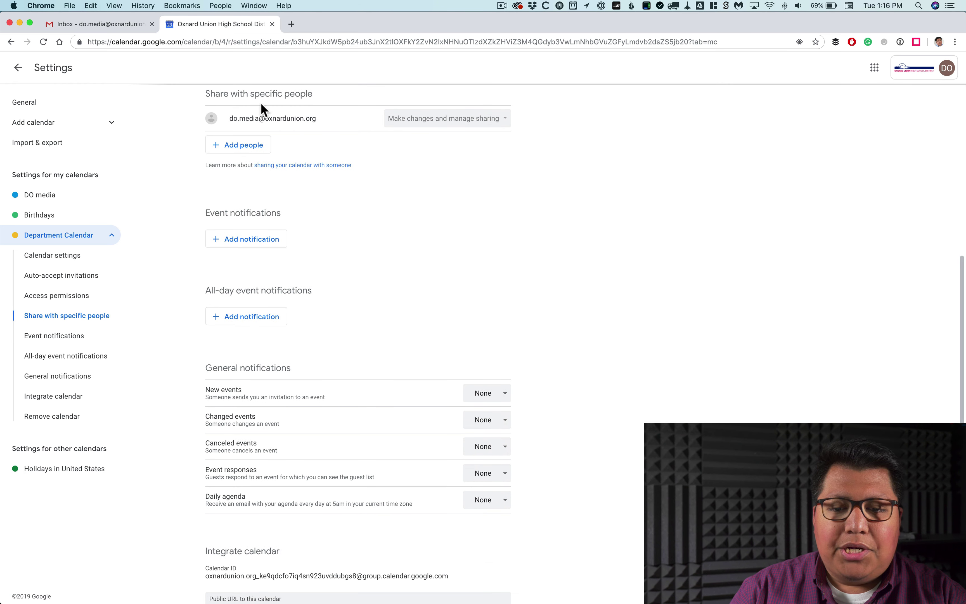
click(247, 148)
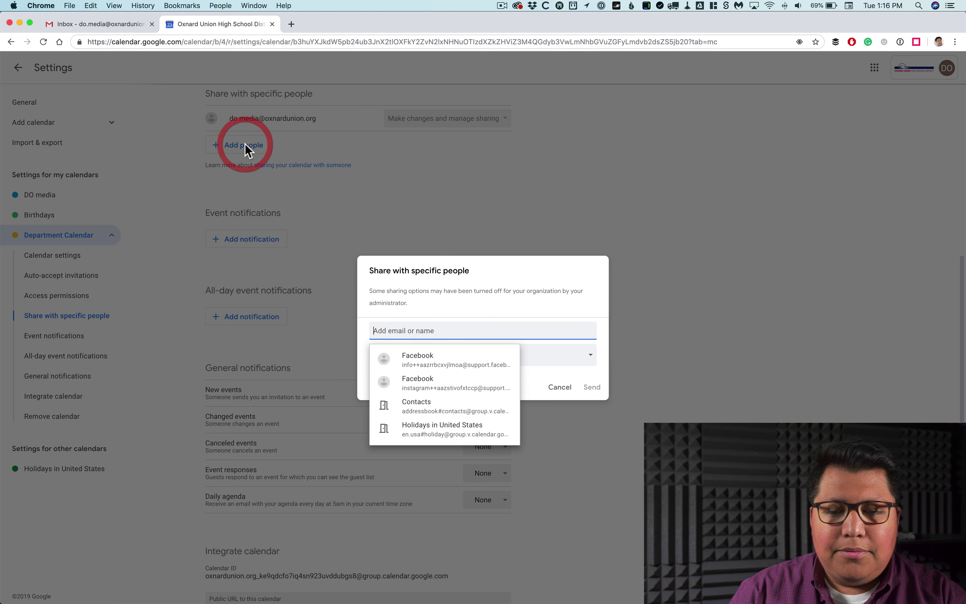
text(te)
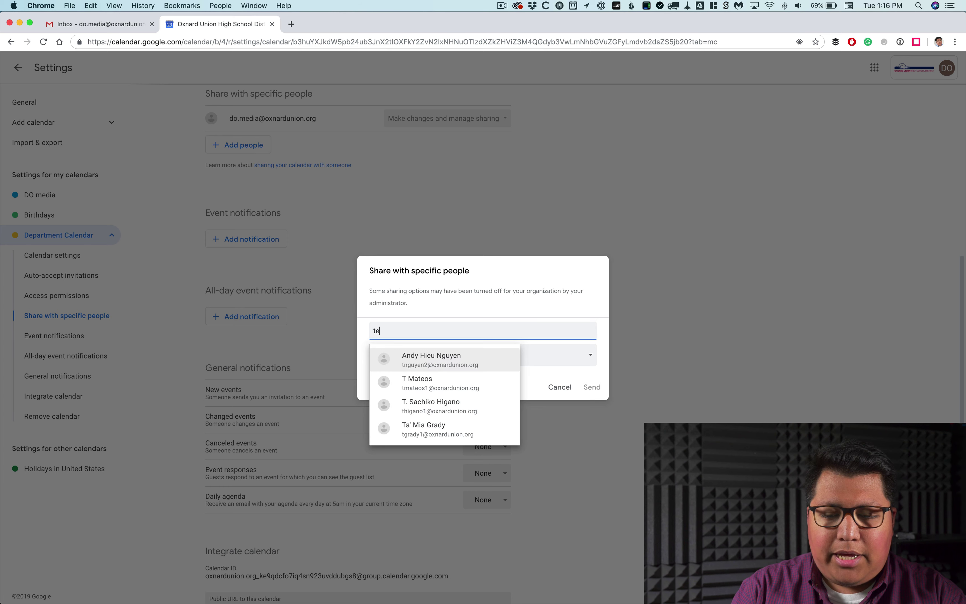
text(heo)
key(BackSpace)
key(BackSpace)
key(BackSpace)
text(eodo)
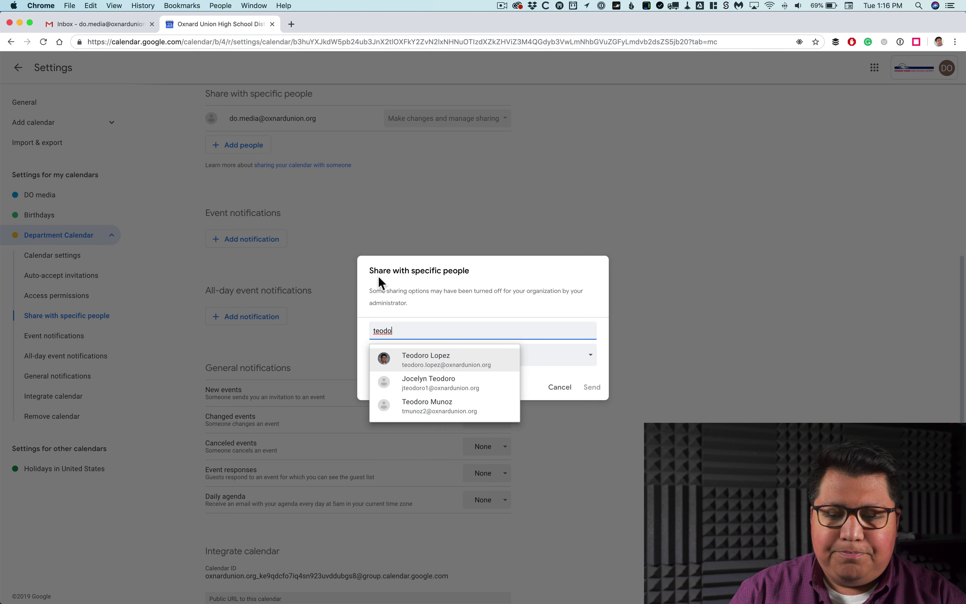
click(436, 359)
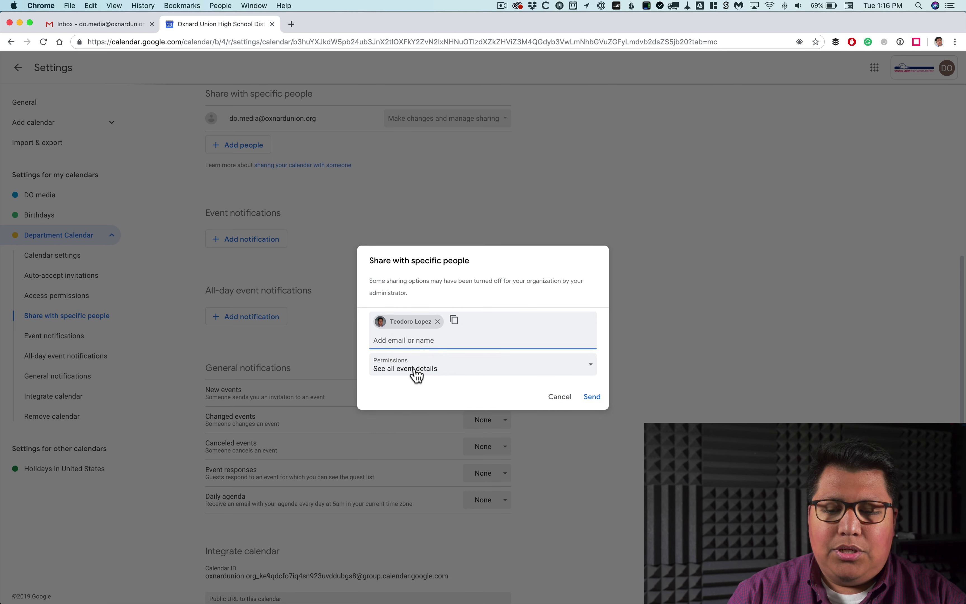
Step: Give the added person the "Make changes and manage sharing" permission and send the sharing invitation
click(422, 373)
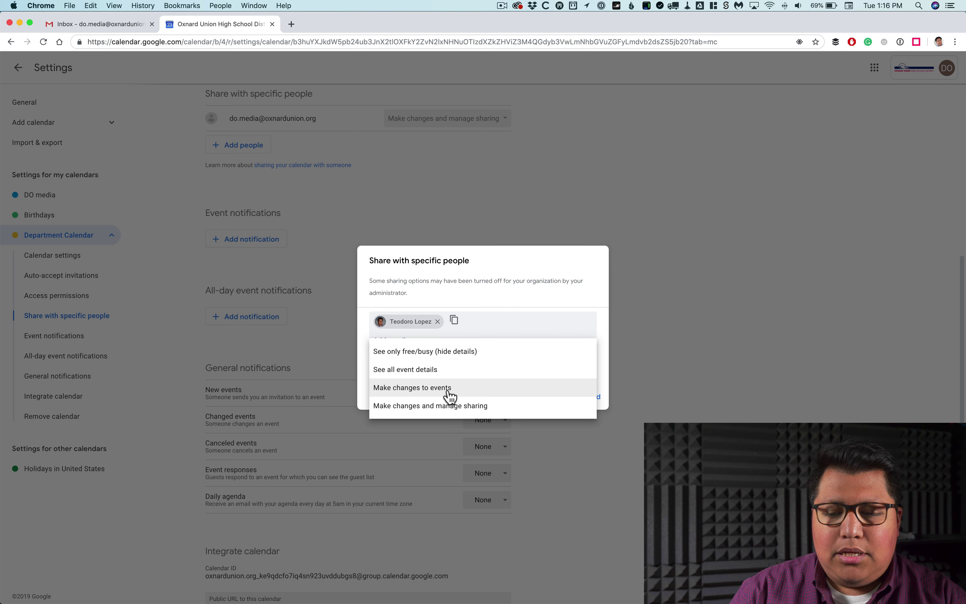
click(450, 406)
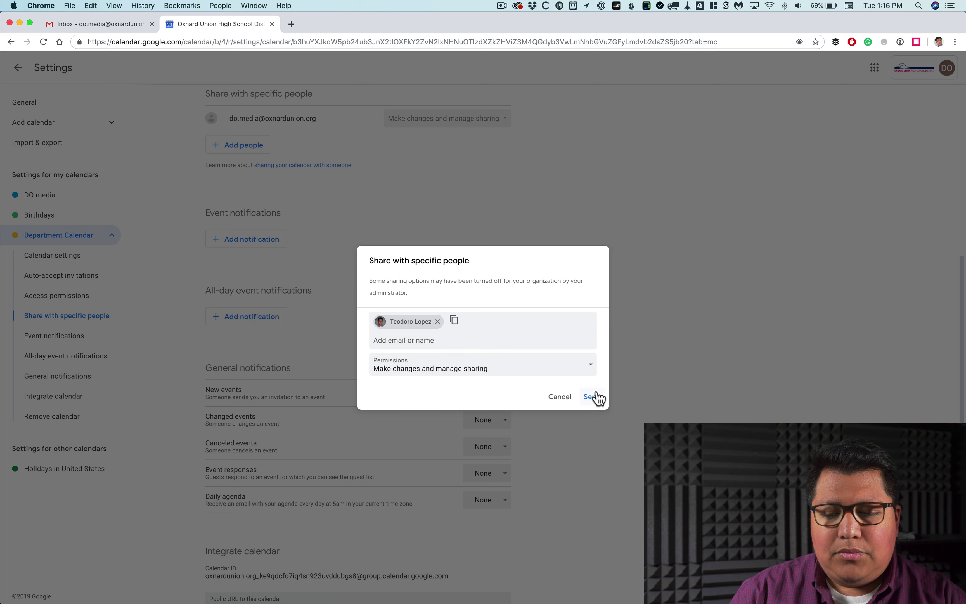
click(594, 397)
click(590, 395)
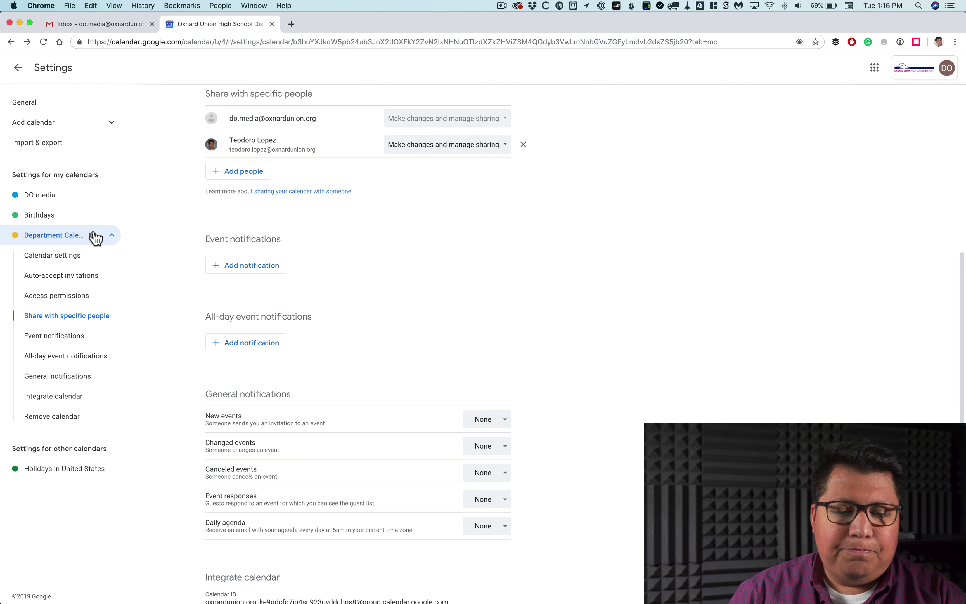
Step: Look over the Department Calendar's access and sharing settings, and return to the week view
scroll(339, 190, up, 4)
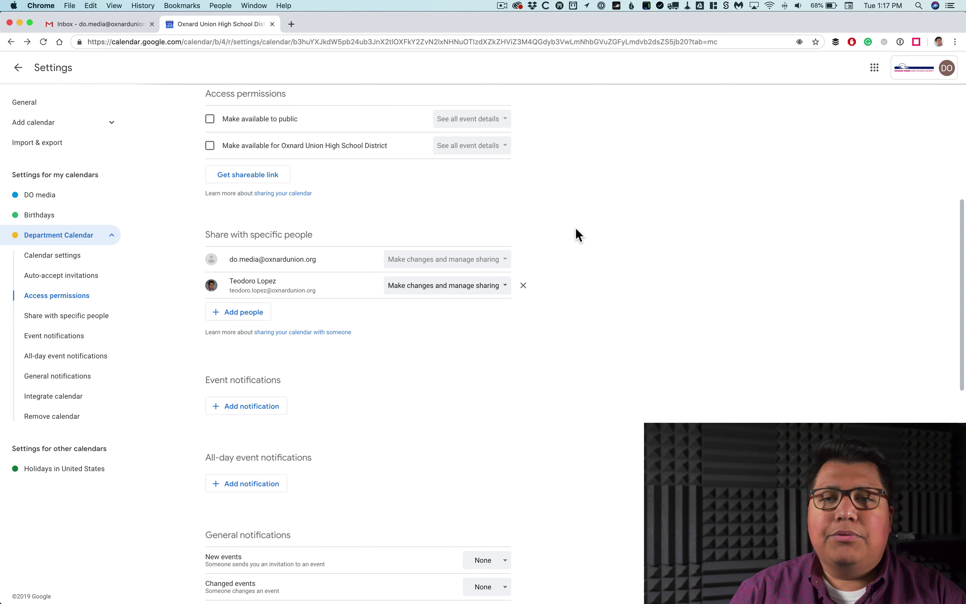
scroll(579, 236, down, 1)
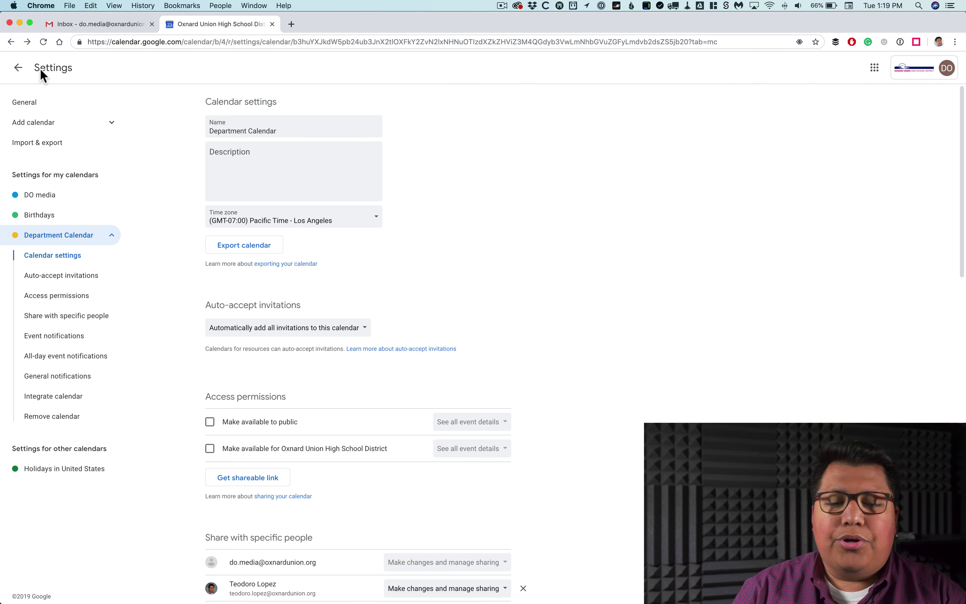
click(18, 69)
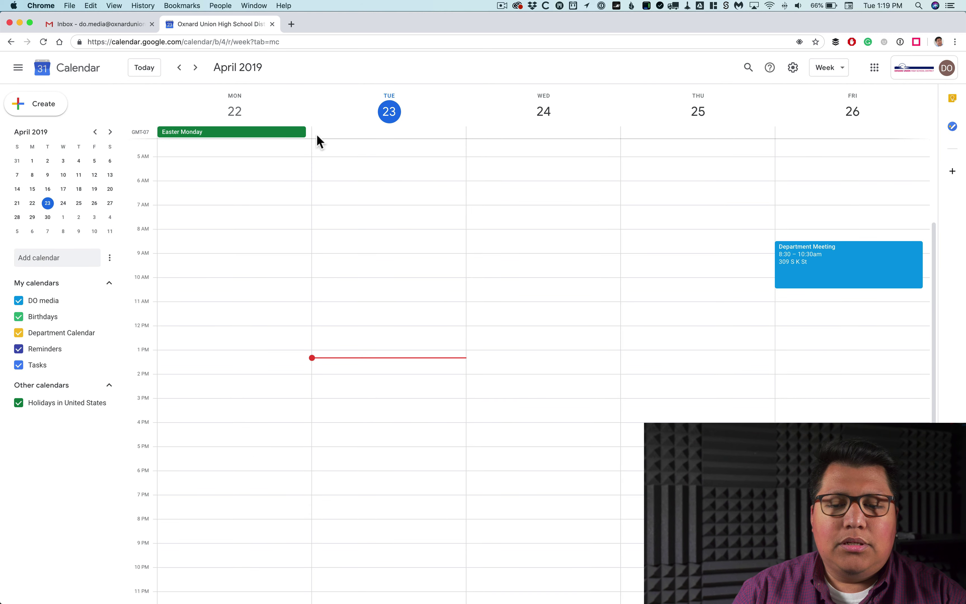